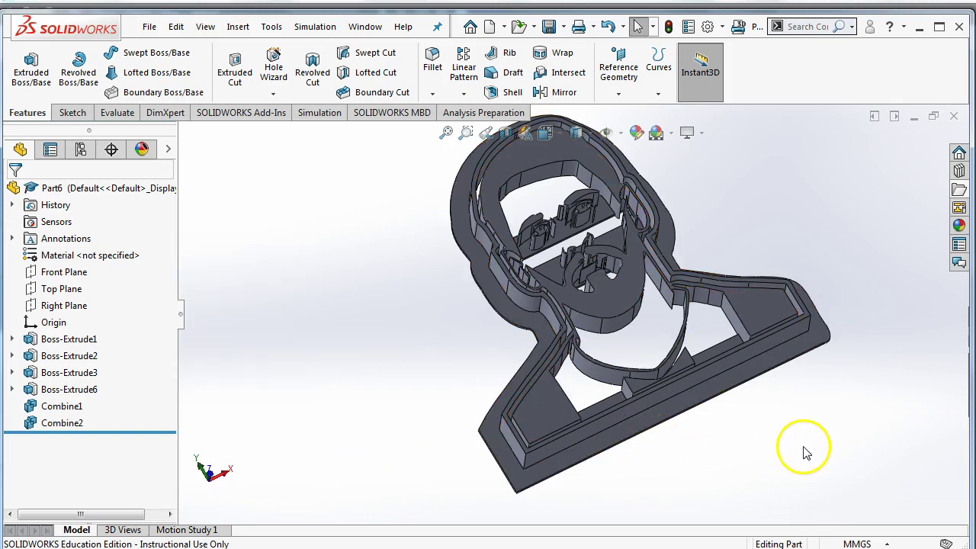
# Step: Orbit and zoom around the Part6 face cutter to inspect its side walls
pyautogui.moveTo(421, 339); pyautogui.dragTo(630, 341, button='middle')
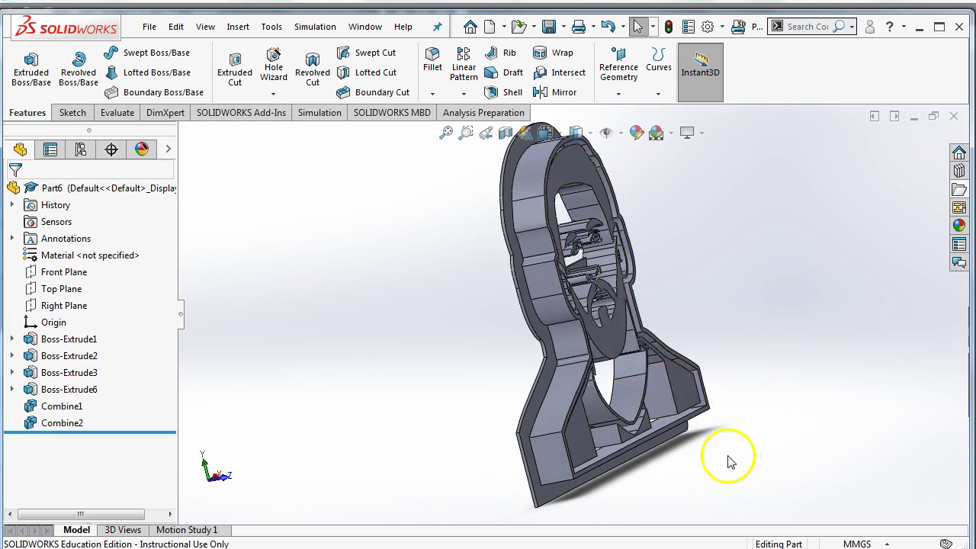
pyautogui.scroll(-6, 621, 300)
pyautogui.moveTo(606, 305)
pyautogui.mouseDown(button='middle')
pyautogui.moveTo(655, 308)
pyautogui.moveTo(600, 299)
pyautogui.mouseUp(button='middle')
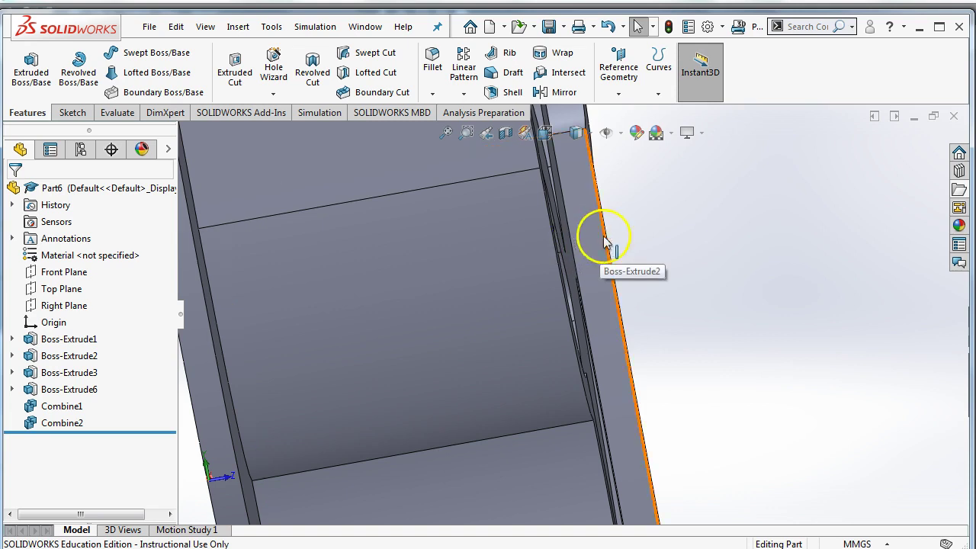
pyautogui.scroll(8, 600, 279)
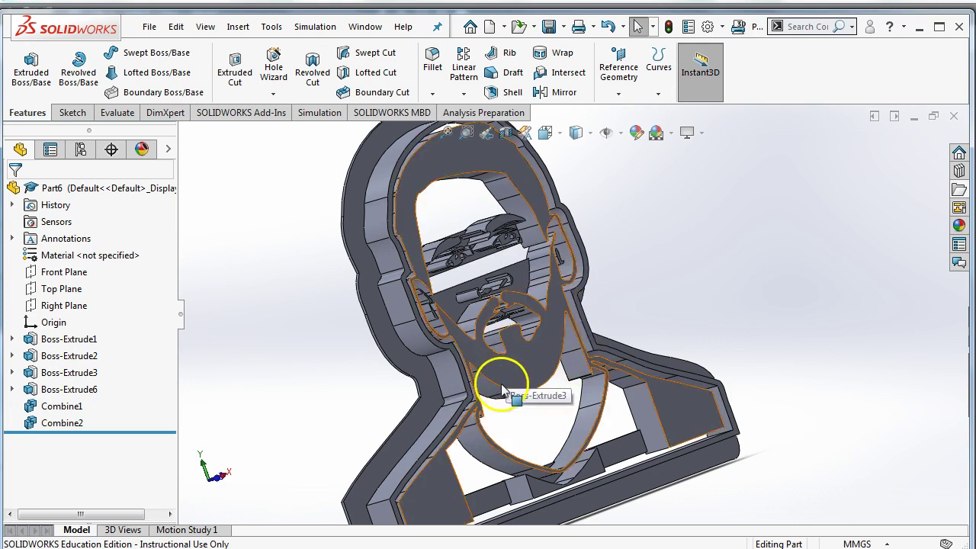
pyautogui.moveTo(532, 419); pyautogui.dragTo(430, 359, button='middle')
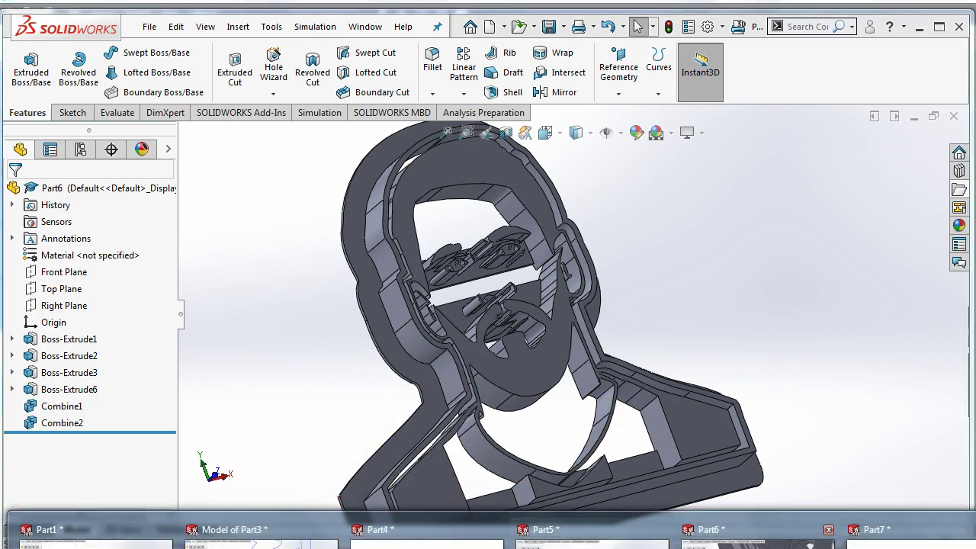
# Step: Switch to the Part5 unicorn cutter, orbit it, and select its Model sketch under Boss-Extrude1
pyautogui.click(808, 534)
pyautogui.moveTo(816, 374)
pyautogui.mouseDown(button='middle')
pyautogui.moveTo(803, 349)
pyautogui.moveTo(806, 364)
pyautogui.moveTo(832, 365)
pyautogui.moveTo(813, 387)
pyautogui.moveTo(801, 379)
pyautogui.moveTo(820, 366)
pyautogui.mouseUp(button='middle')
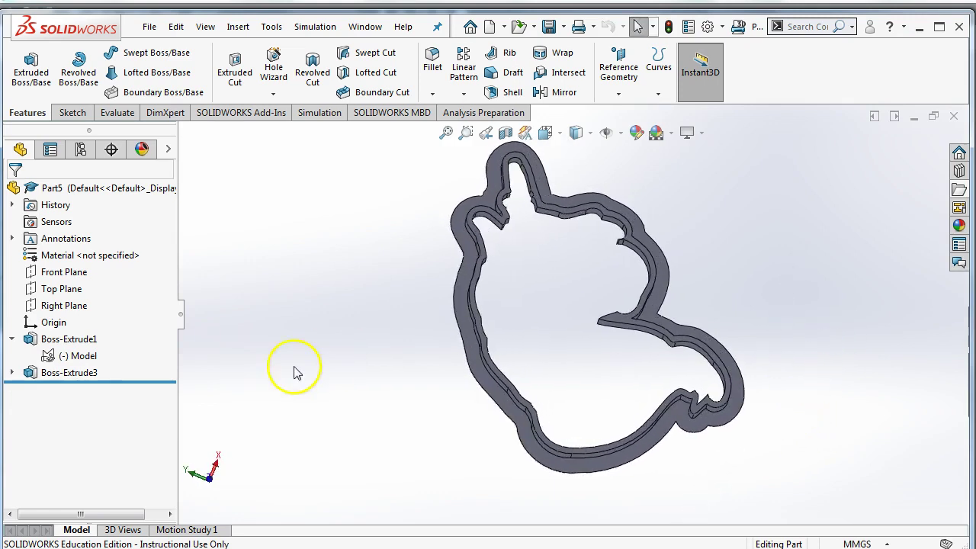
pyautogui.moveTo(296, 372); pyautogui.dragTo(122, 381, button='middle')
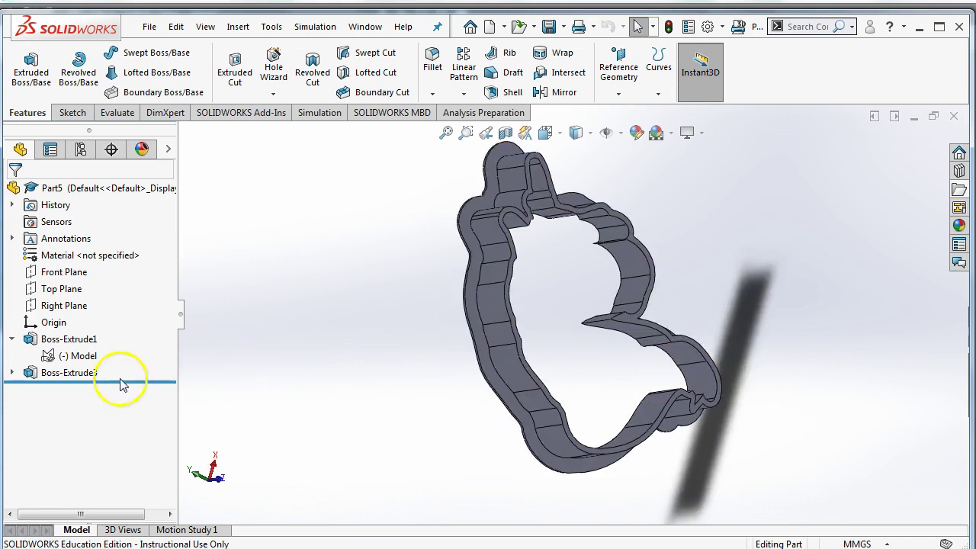
pyautogui.click(59, 359)
pyautogui.moveTo(221, 377); pyautogui.dragTo(221, 382, button='middle')
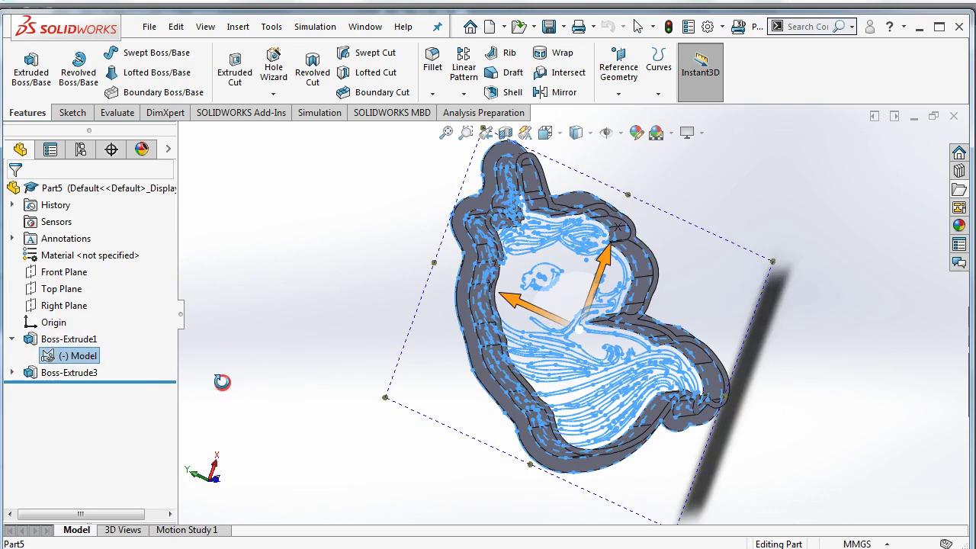
# Step: Start a boss extrusion of the first interior contours with a 33 mm Blind depth
pyautogui.click(32, 74)
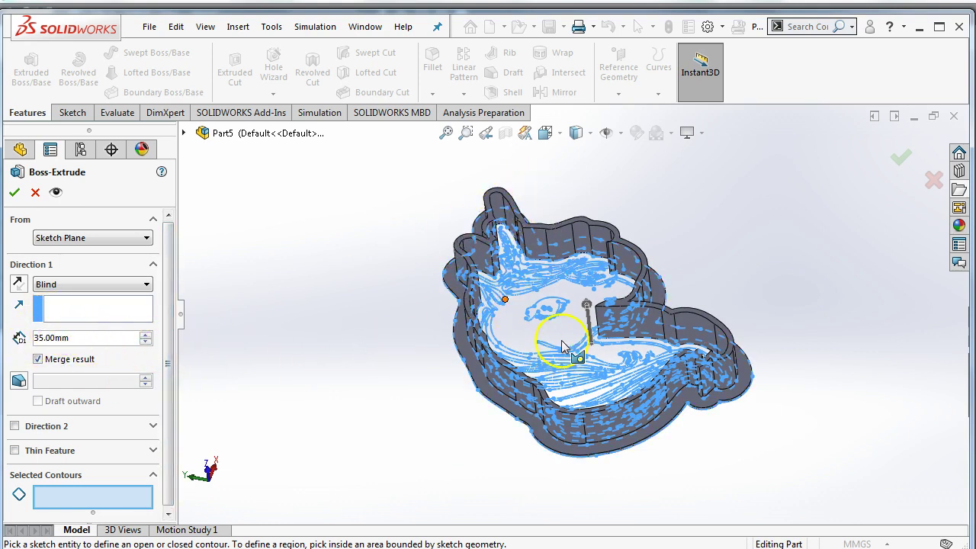
pyautogui.scroll(-5, 563, 349)
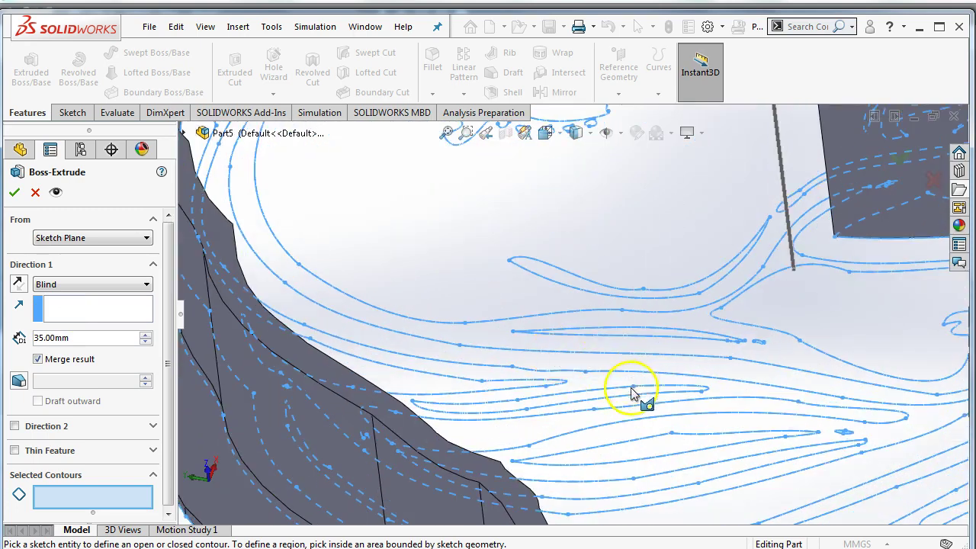
pyautogui.moveTo(631, 393)
pyautogui.mouseDown(button='middle')
pyautogui.moveTo(653, 359)
pyautogui.moveTo(653, 321)
pyautogui.mouseUp(button='middle')
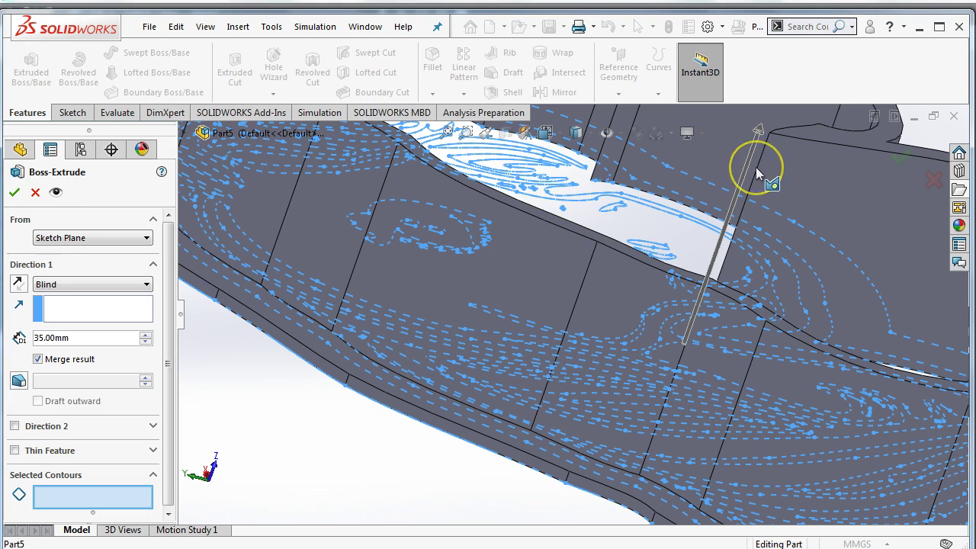
pyautogui.click(717, 242)
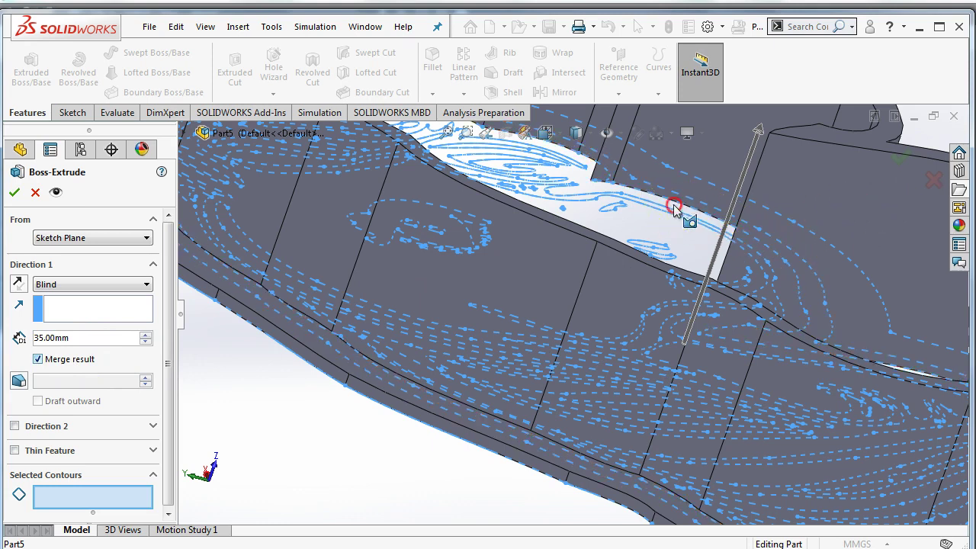
pyautogui.moveTo(675, 211)
pyautogui.mouseDown(button='middle')
pyautogui.moveTo(616, 298)
pyautogui.moveTo(534, 350)
pyautogui.mouseUp(button='middle')
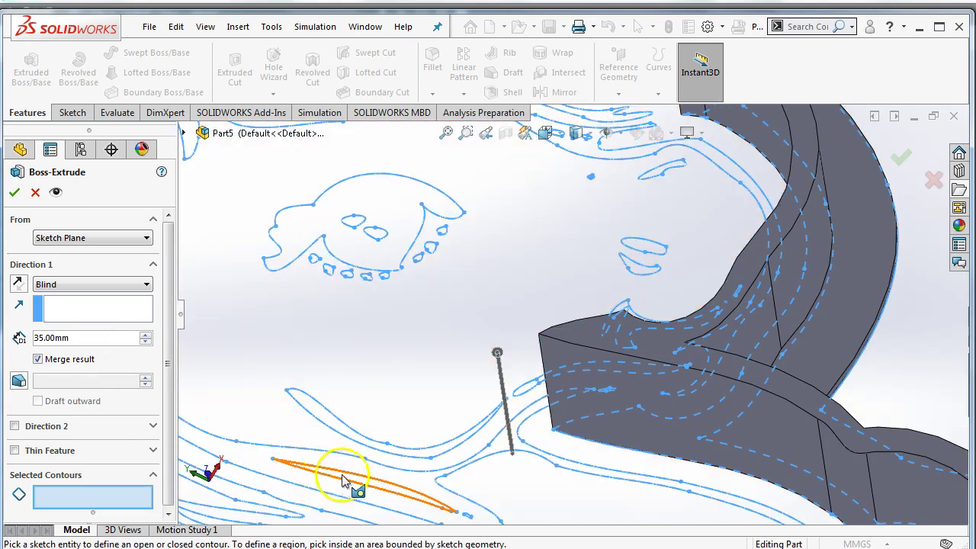
pyautogui.scroll(-5, 409, 484)
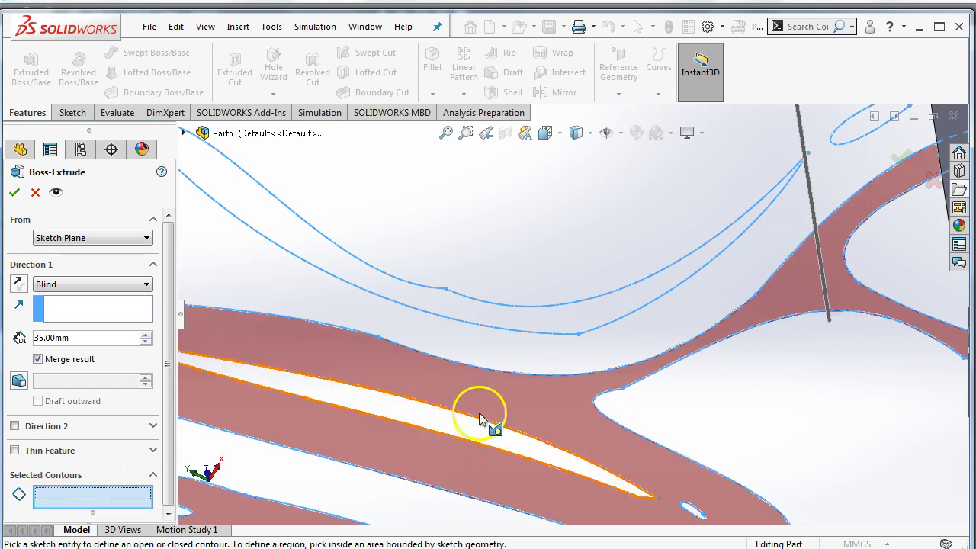
pyautogui.click(511, 398)
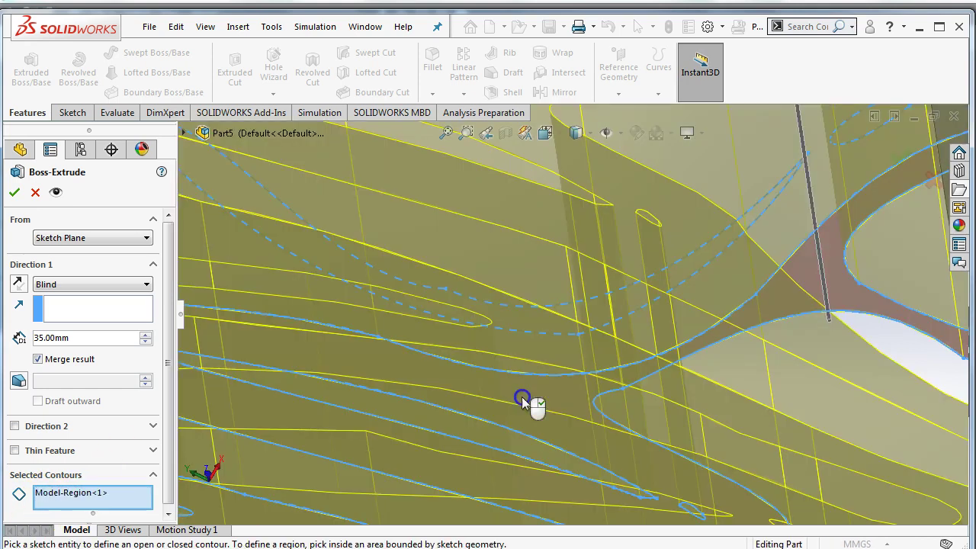
pyautogui.doubleClick(54, 338)
pyautogui.write('33')
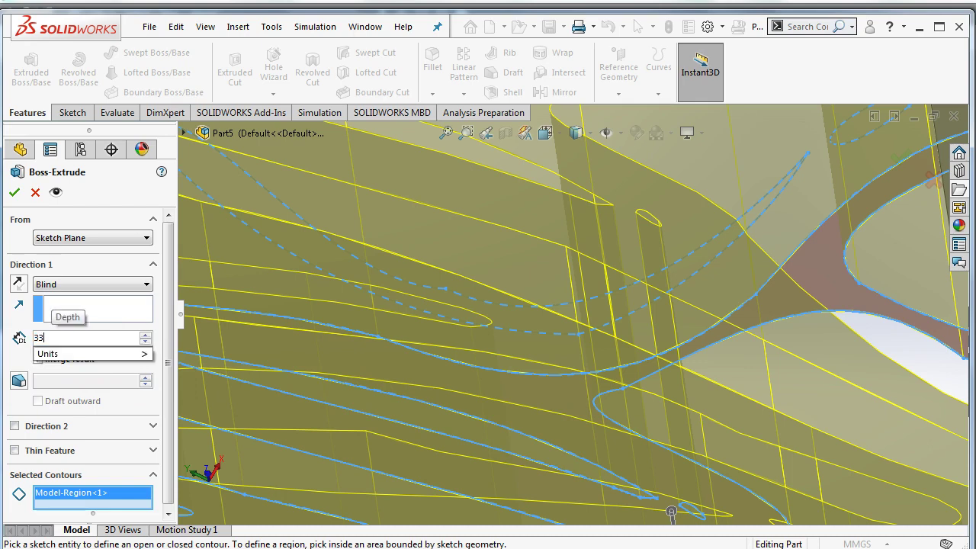
pyautogui.press('Return')
# Step: Add more small interior regions and the eye, toggling the large background region
pyautogui.scroll(-2, 474, 339)
pyautogui.scroll(10, 475, 333)
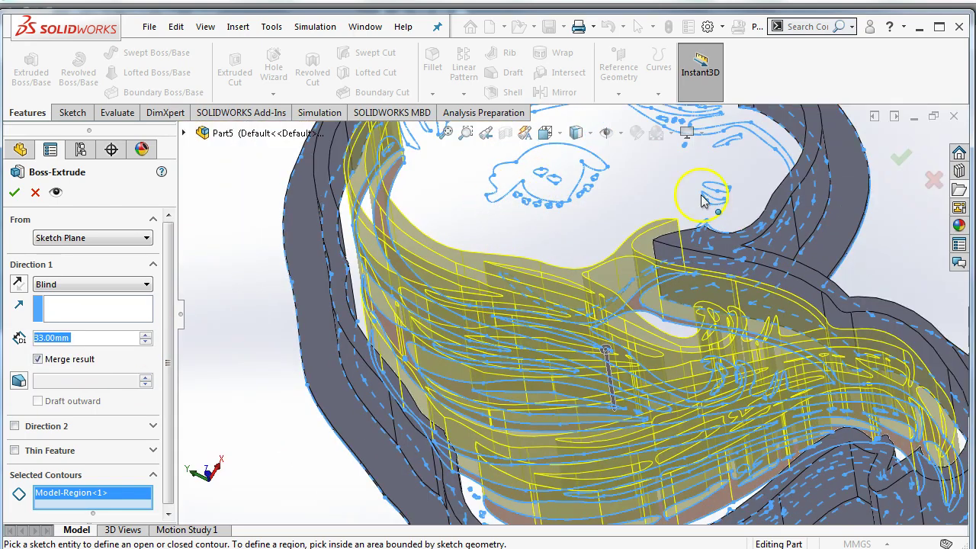
pyautogui.scroll(-5, 721, 190)
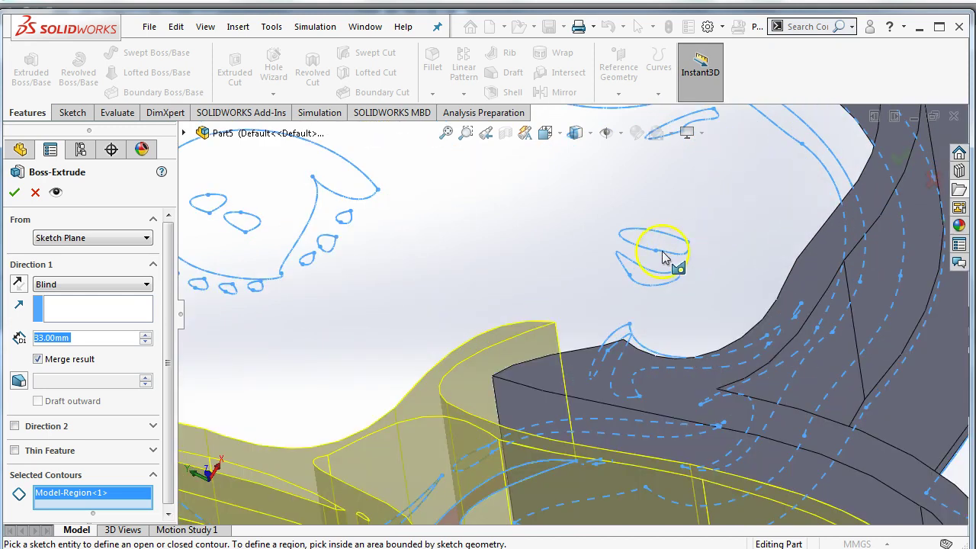
pyautogui.click(599, 292)
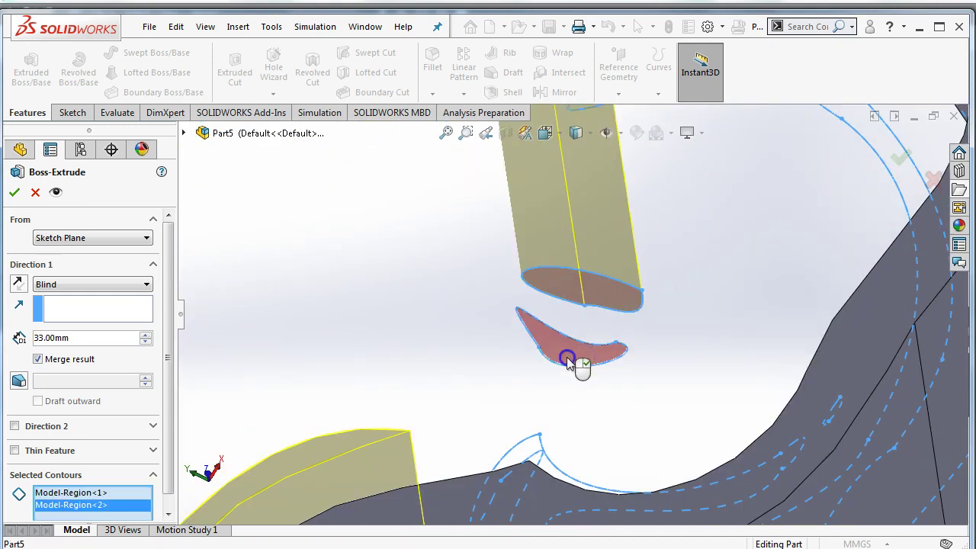
pyautogui.click(578, 358)
pyautogui.scroll(5, 321, 374)
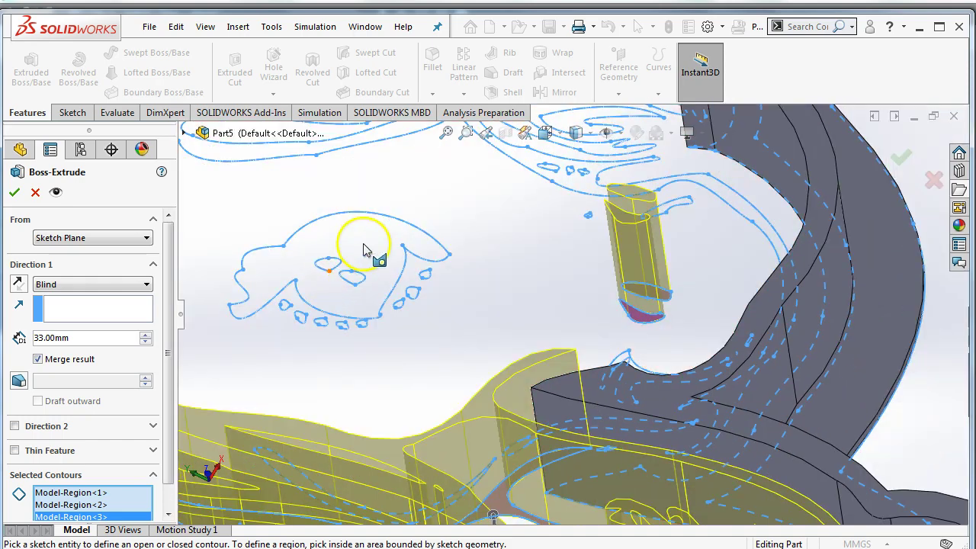
pyautogui.click(365, 250)
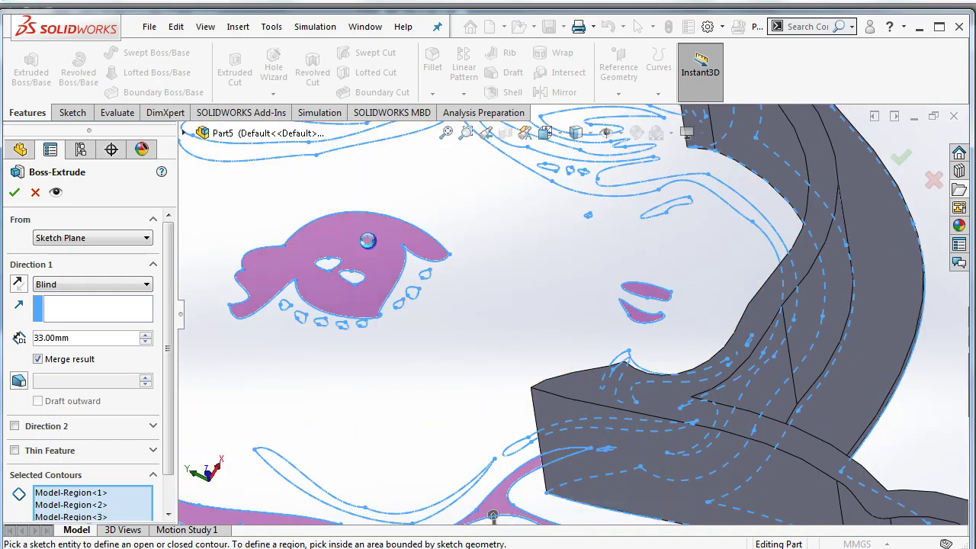
pyautogui.click(349, 170)
pyautogui.click(752, 462)
pyautogui.click(664, 451)
pyautogui.scroll(-2, 664, 451)
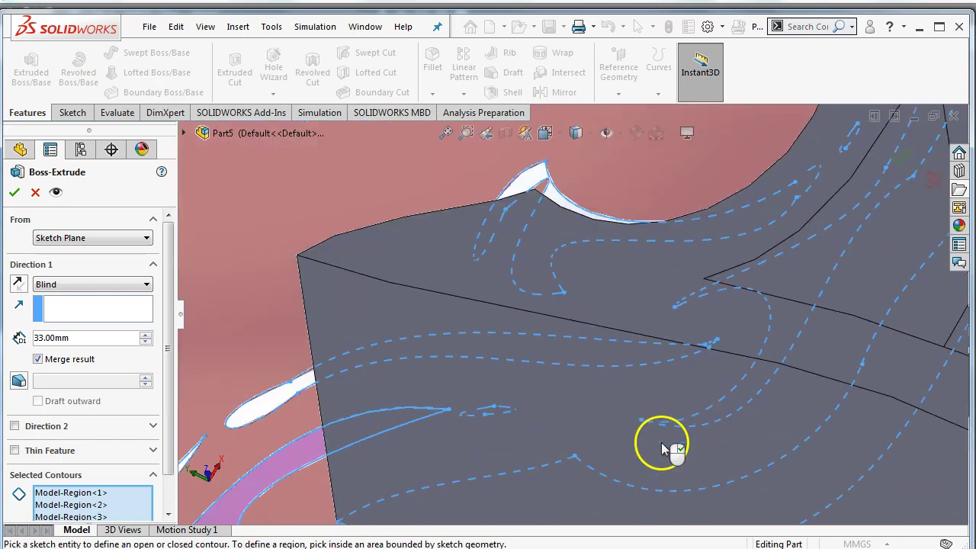
pyautogui.scroll(2, 662, 448)
pyautogui.scroll(3, 664, 450)
# Step: Cancel the pending extrusion and open the Model sketch for editing
pyautogui.click(664, 450)
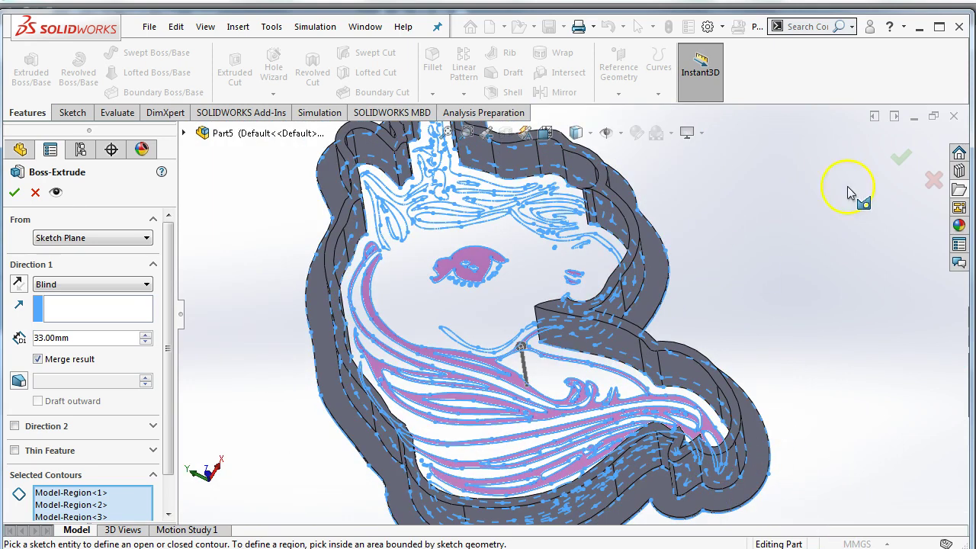
pyautogui.click(933, 179)
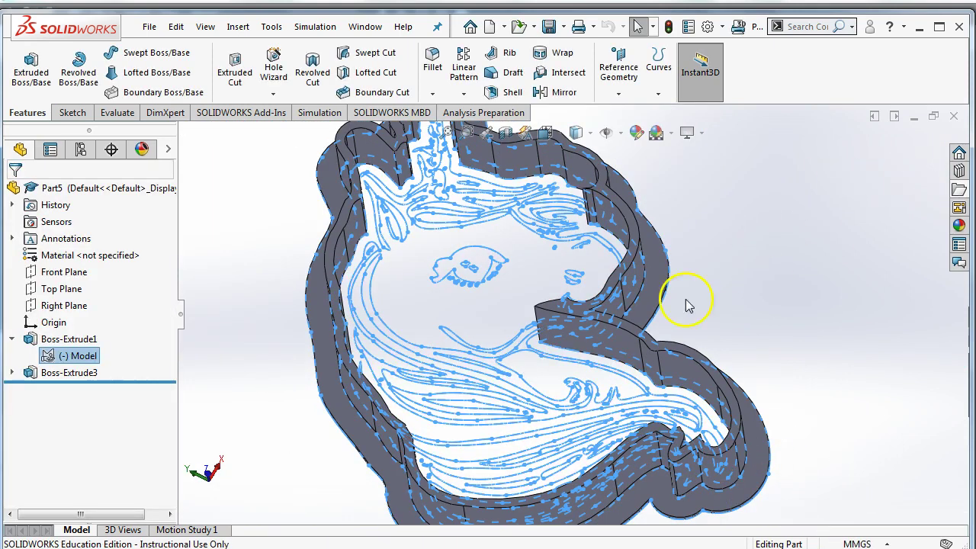
pyautogui.click(61, 356)
pyautogui.click(72, 309)
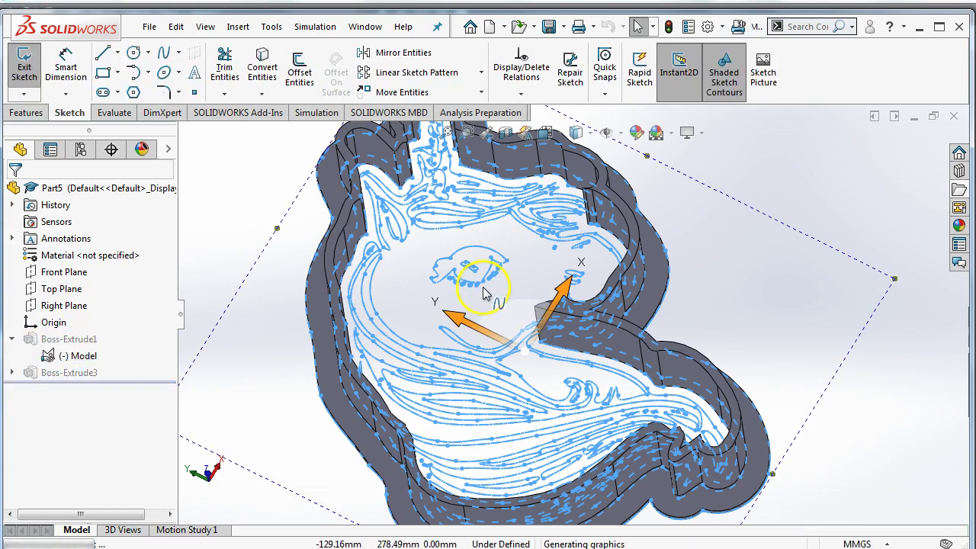
# Step: Drag line endpoints so two converging lines outline a thin strap
pyautogui.scroll(-10, 475, 265)
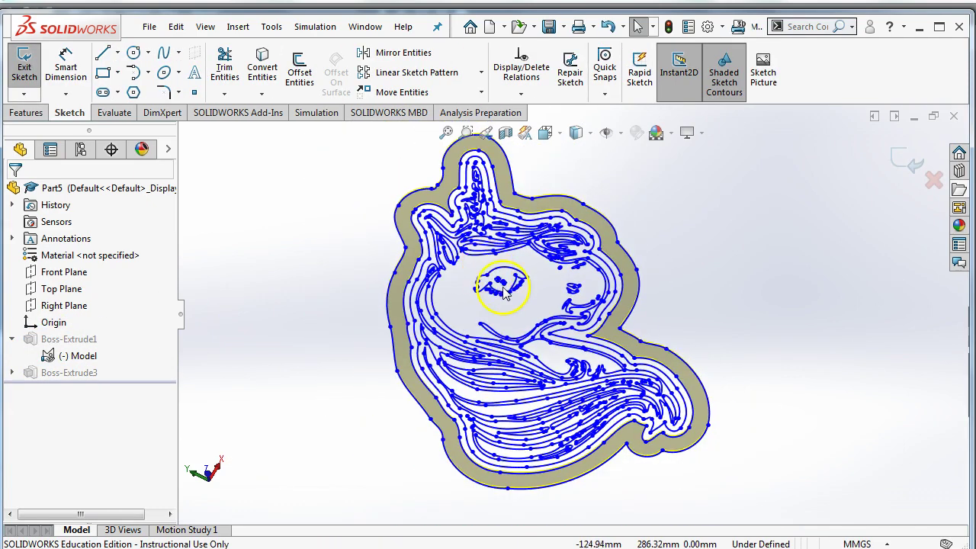
pyautogui.scroll(-5, 488, 339)
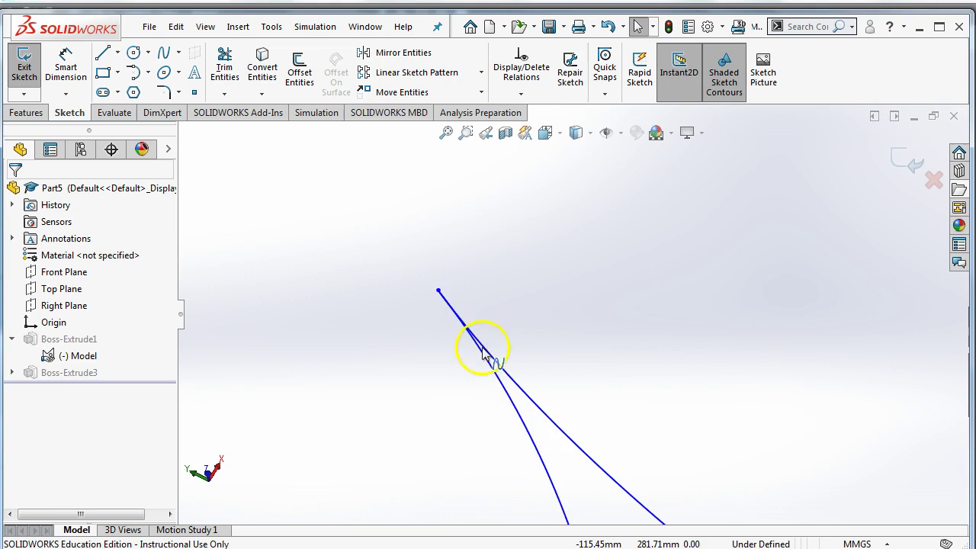
pyautogui.click(439, 293)
pyautogui.moveTo(438, 293)
pyautogui.mouseDown()
pyautogui.moveTo(457, 331)
pyautogui.moveTo(453, 305)
pyautogui.mouseUp()
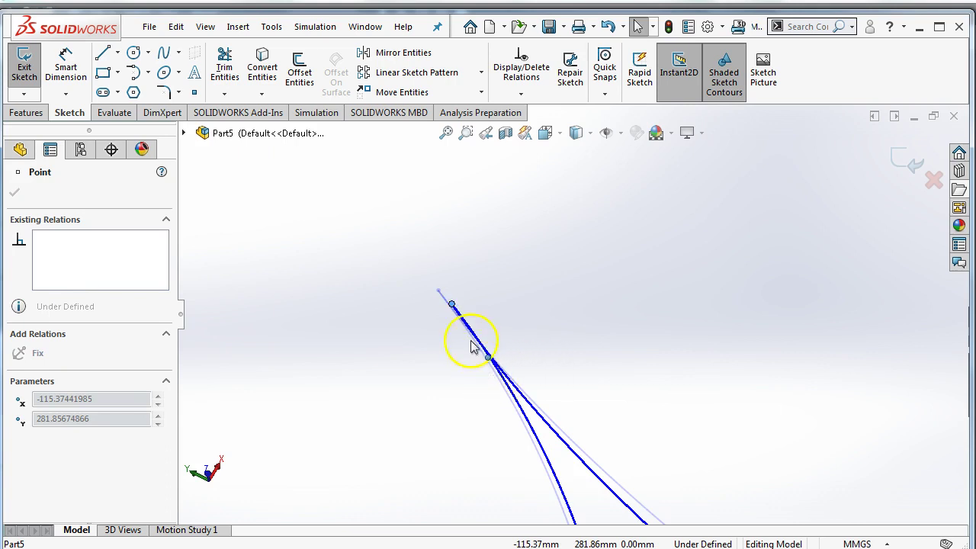
pyautogui.click(462, 324)
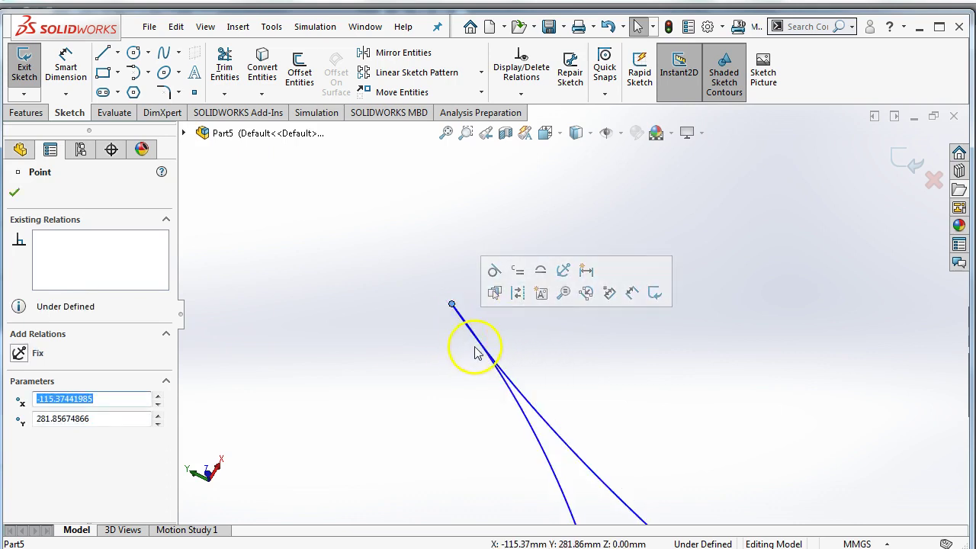
pyautogui.moveTo(473, 336)
pyautogui.mouseDown()
pyautogui.moveTo(526, 324)
pyautogui.moveTo(534, 334)
pyautogui.moveTo(523, 298)
pyautogui.moveTo(557, 379)
pyautogui.moveTo(593, 416)
pyautogui.moveTo(497, 298)
pyautogui.mouseUp()
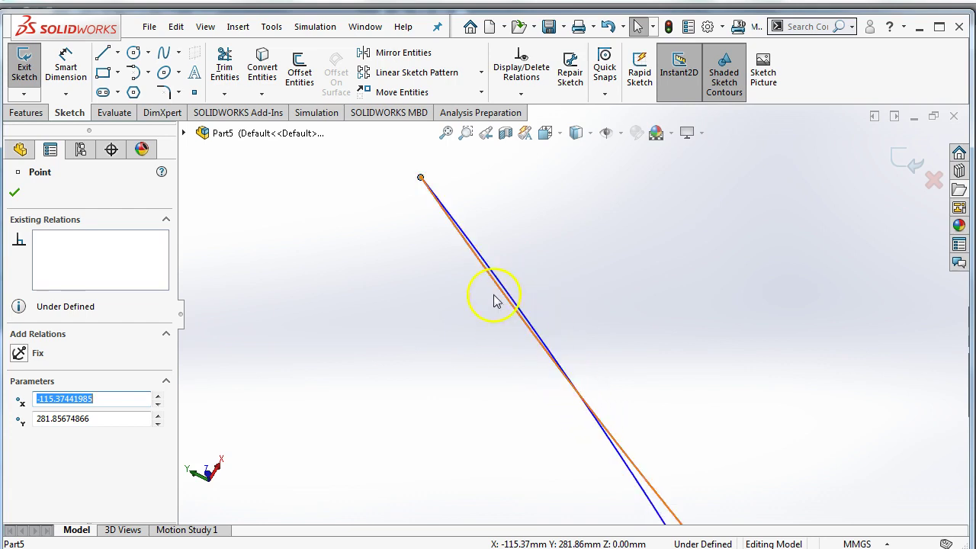
# Step: Power-trim the extra upper strap line, then exit the Model sketch
pyautogui.click(226, 67)
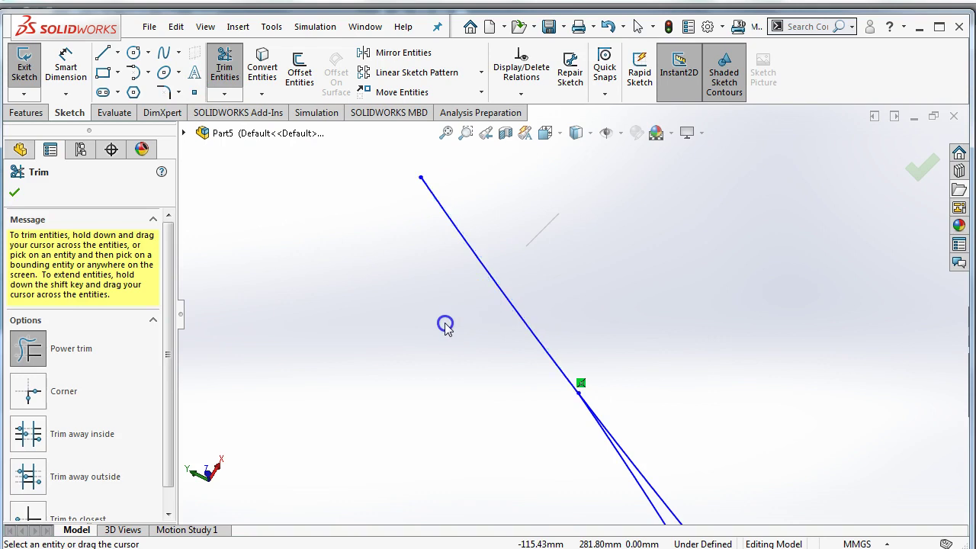
pyautogui.moveTo(448, 328)
pyautogui.mouseDown()
pyautogui.moveTo(535, 275)
pyautogui.moveTo(563, 275)
pyautogui.moveTo(612, 353)
pyautogui.moveTo(576, 389)
pyautogui.mouseUp()
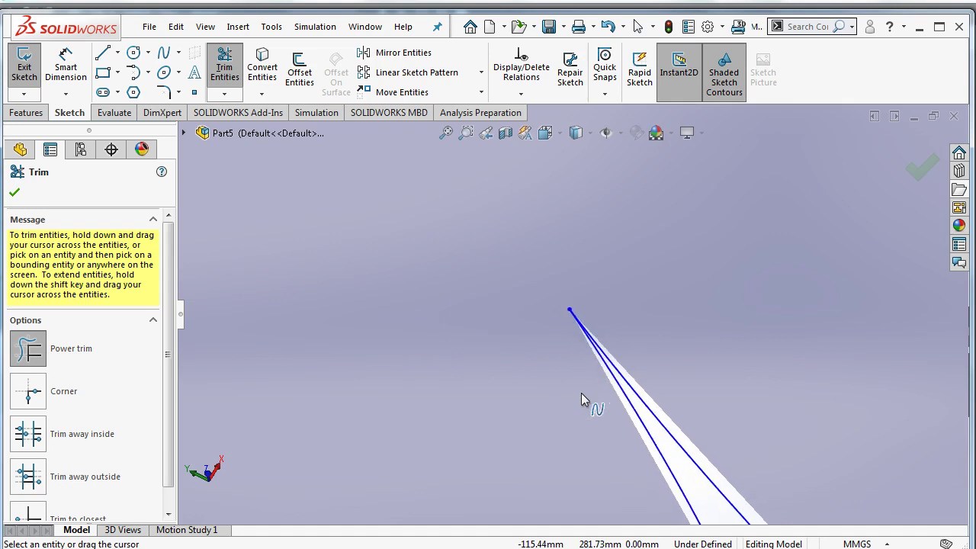
pyautogui.scroll(10, 583, 393)
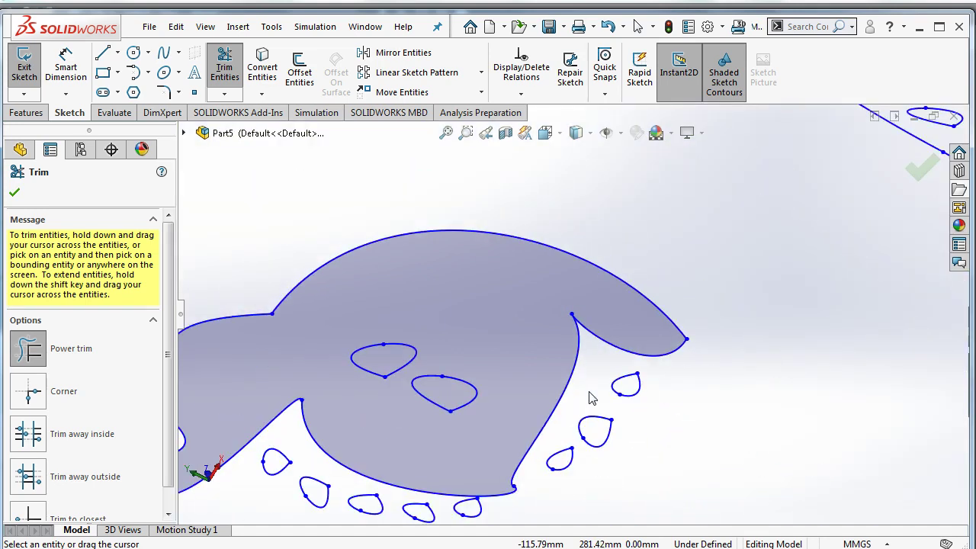
pyautogui.scroll(3, 591, 398)
pyautogui.scroll(-8, 505, 453)
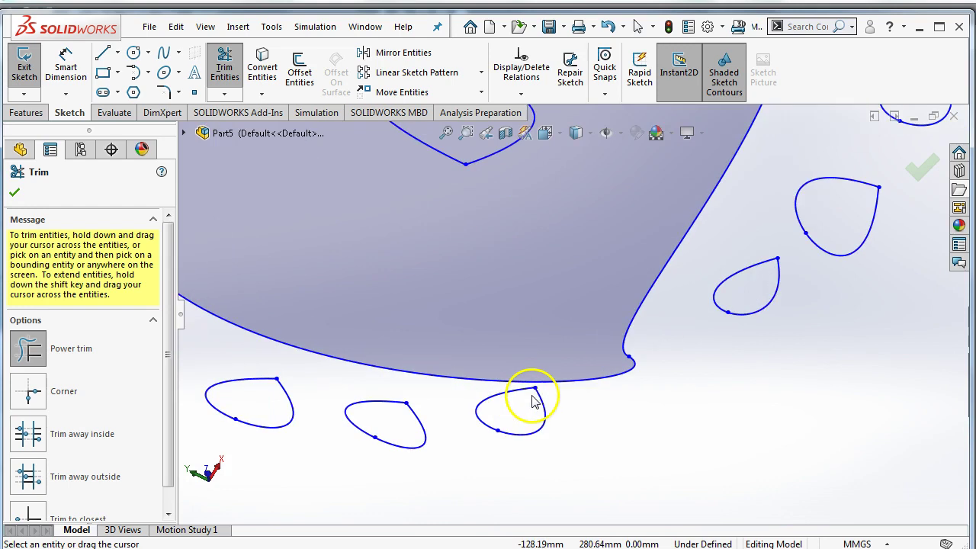
pyautogui.scroll(8, 537, 399)
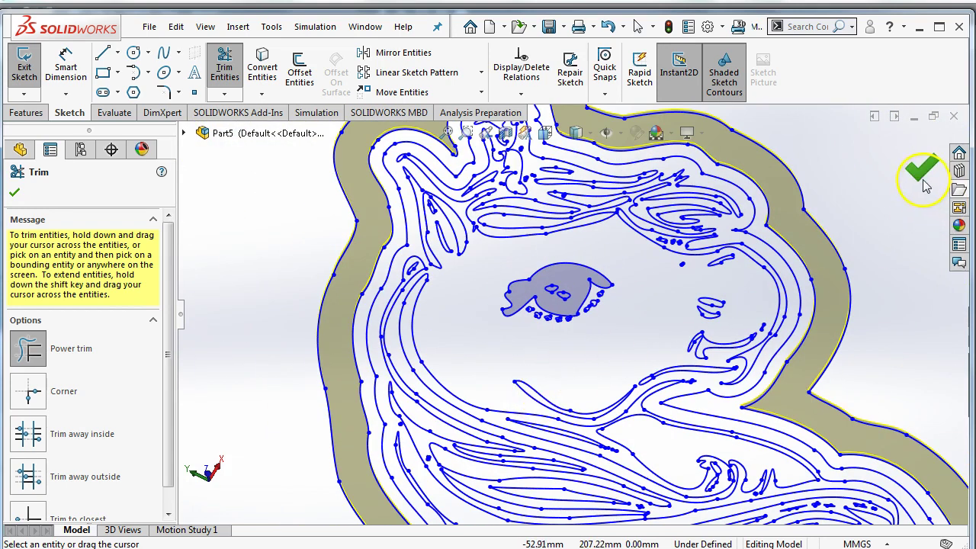
pyautogui.click(922, 170)
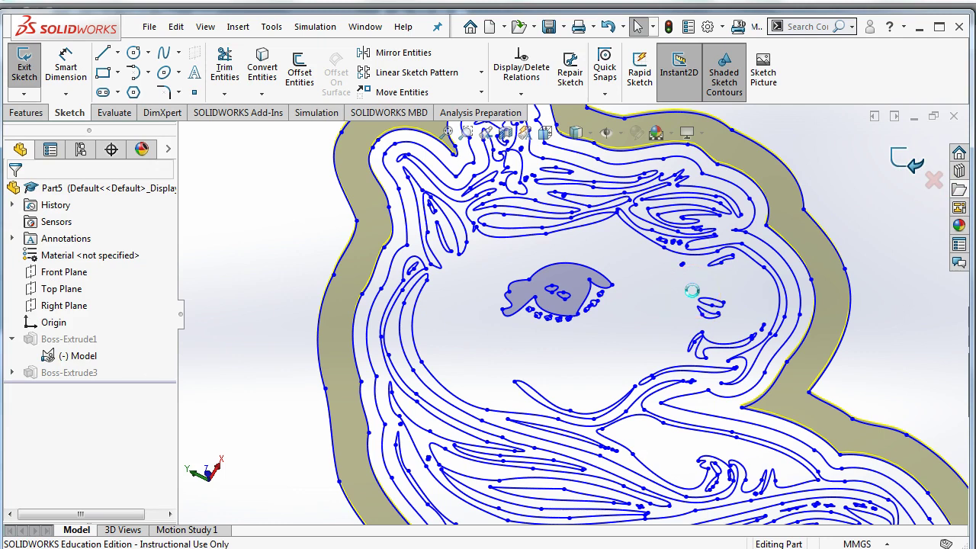
pyautogui.hotkey('ctrl', 'b')
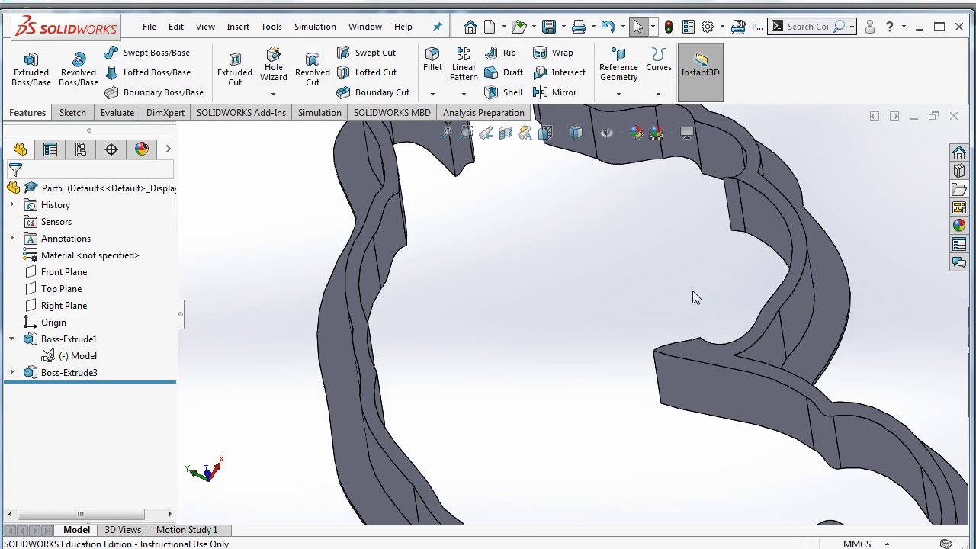
# Step: Start a 33 mm boss extrusion of the eye, outer contour, curved strip and right regions
pyautogui.click(47, 356)
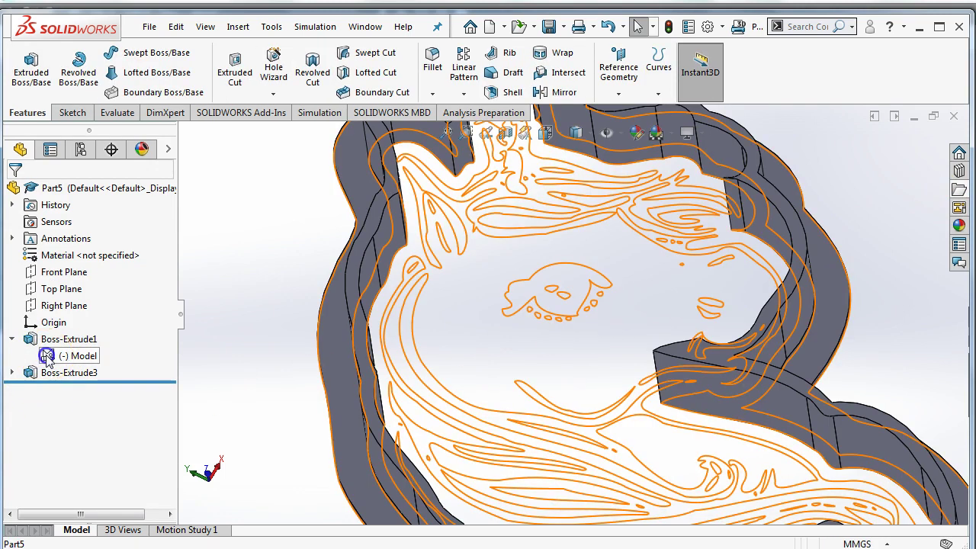
pyautogui.click(30, 69)
pyautogui.click(541, 282)
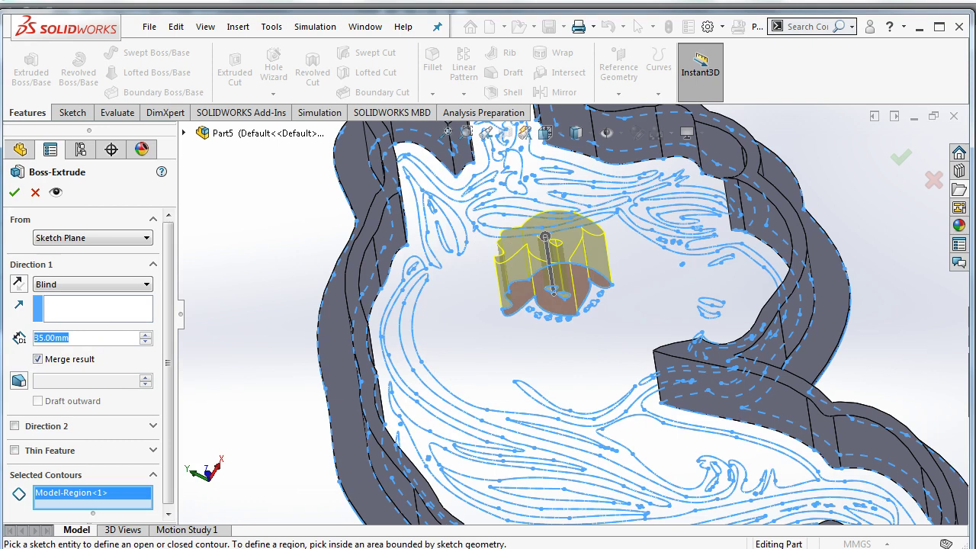
pyautogui.write('33')
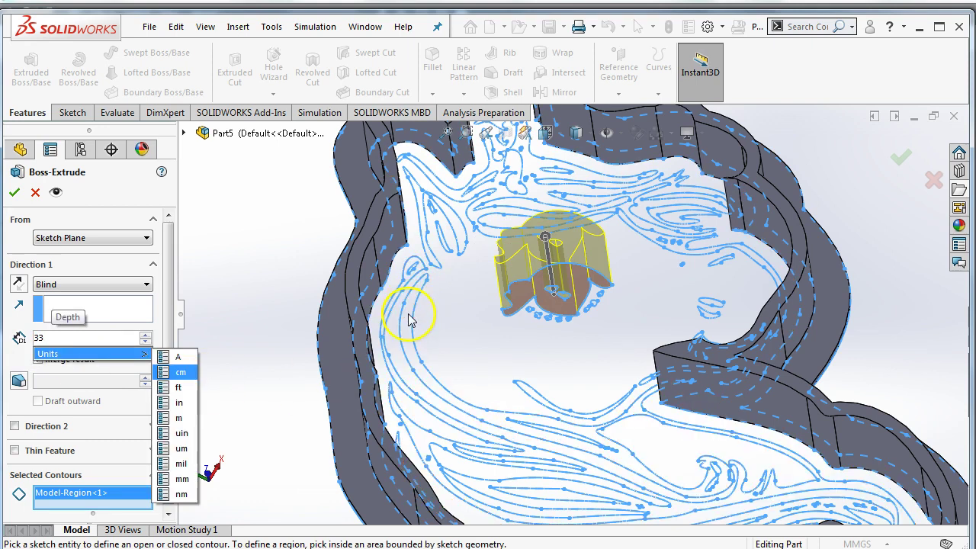
pyautogui.click(412, 312)
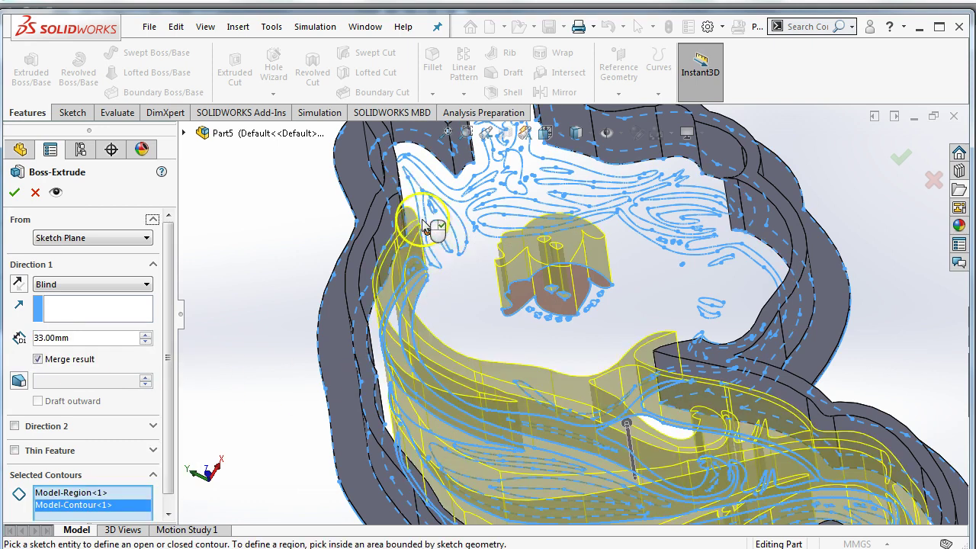
pyautogui.scroll(-5, 490, 243)
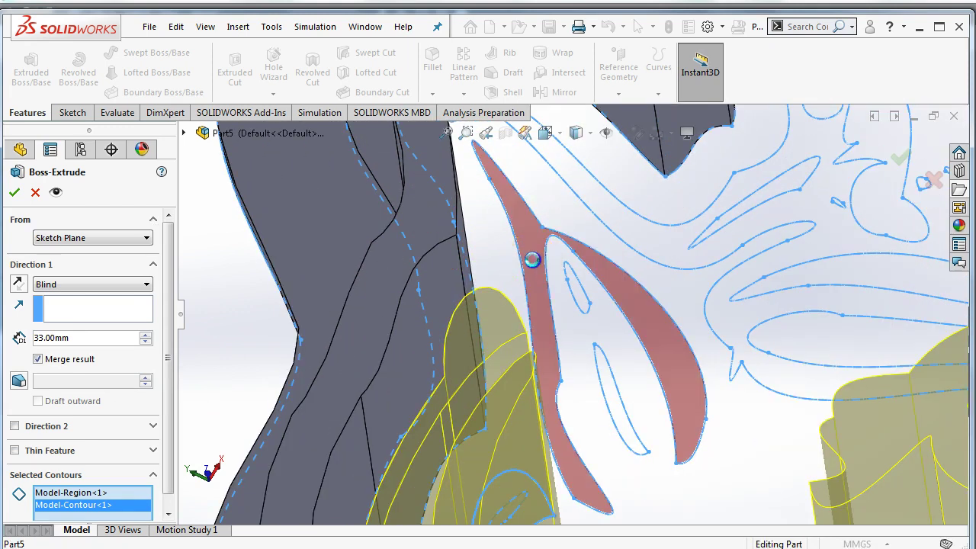
pyautogui.click(530, 261)
pyautogui.click(583, 301)
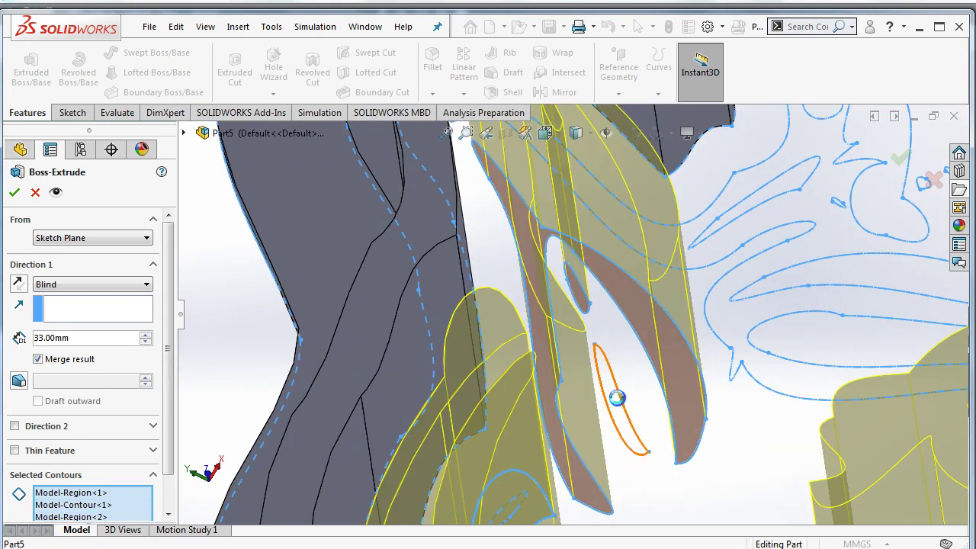
pyautogui.click(745, 326)
# Step: Add another interior region plus the small lower loop and pillar contours
pyautogui.moveTo(748, 331); pyautogui.dragTo(639, 366, button='middle')
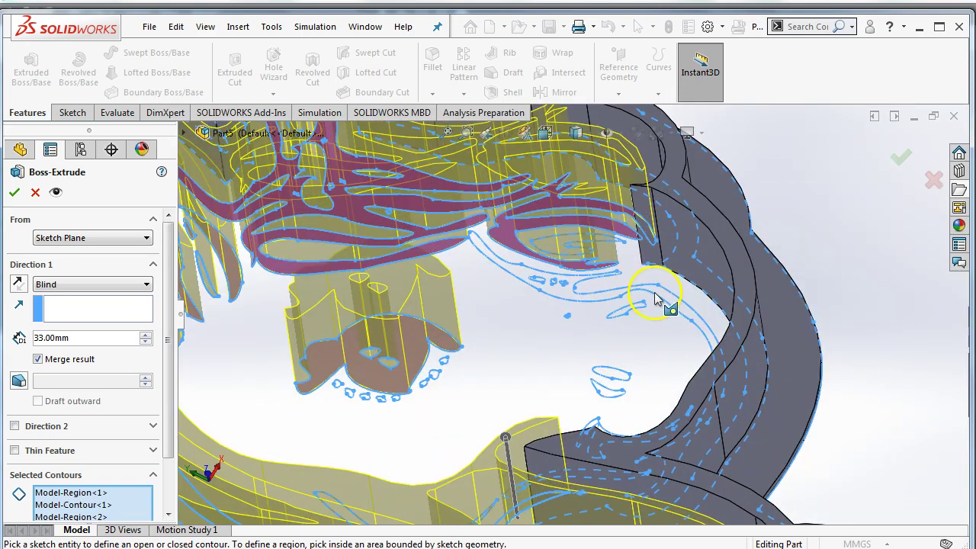
pyautogui.scroll(-2, 656, 299)
pyautogui.click(692, 275)
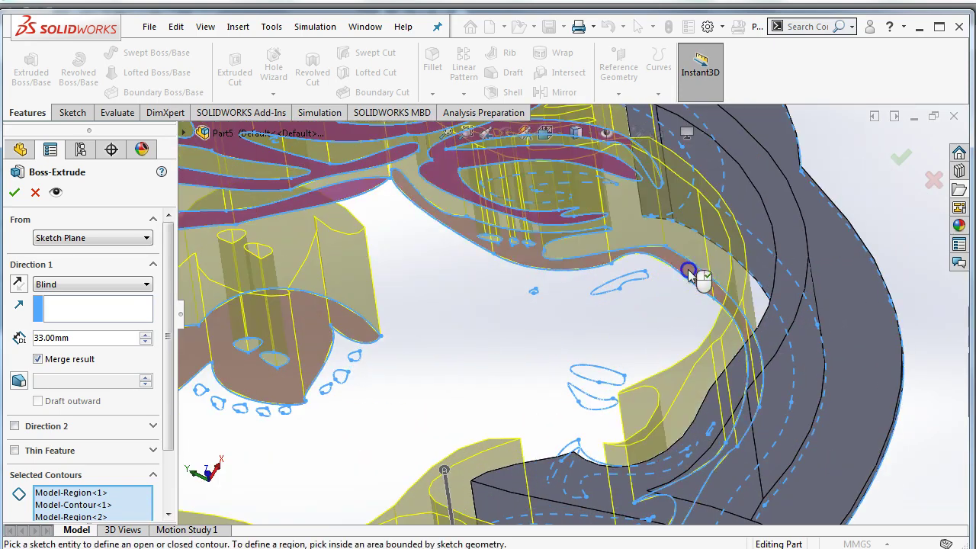
pyautogui.scroll(-2, 614, 294)
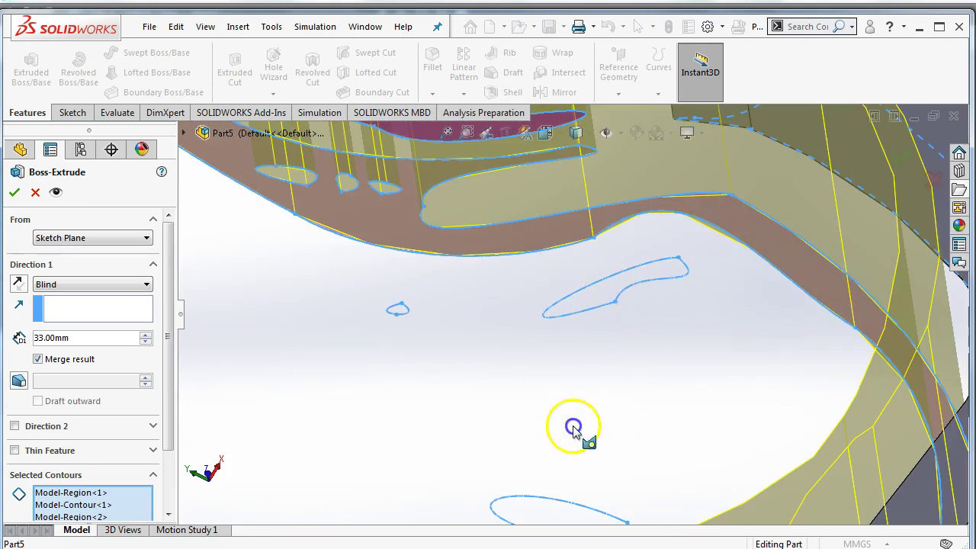
pyautogui.moveTo(572, 427); pyautogui.dragTo(559, 466, button='middle')
pyautogui.click(561, 453)
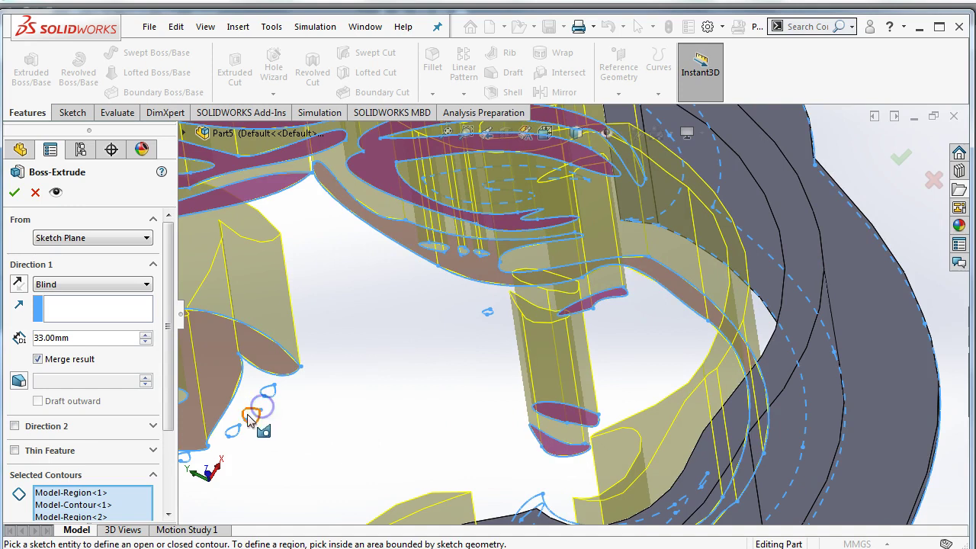
pyautogui.click(254, 417)
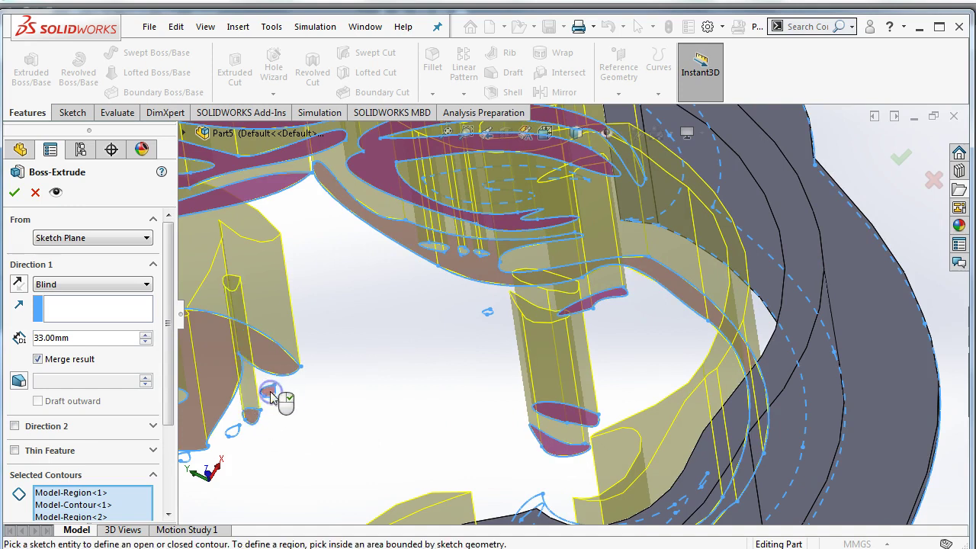
pyautogui.click(269, 392)
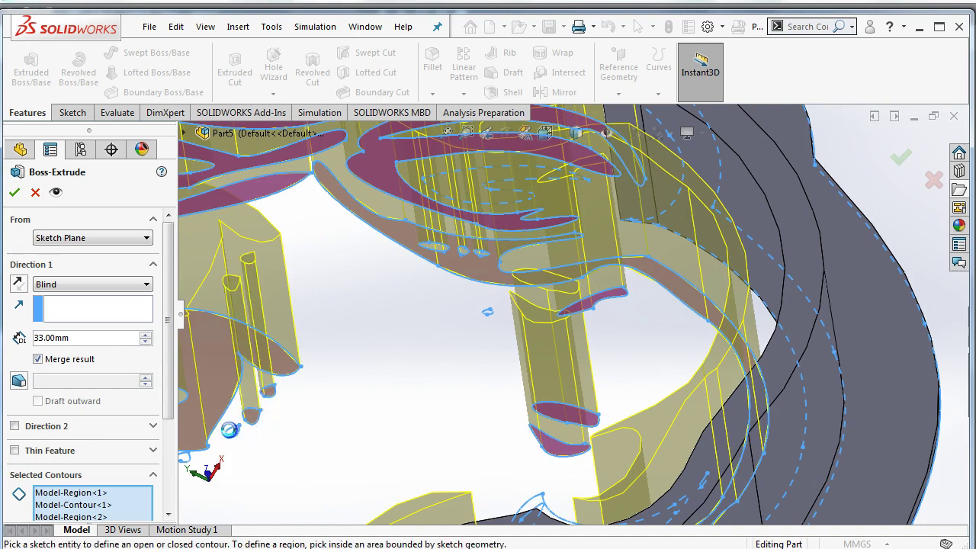
# Step: Remove the unwanted large base and face regions from the selection
pyautogui.click(234, 456)
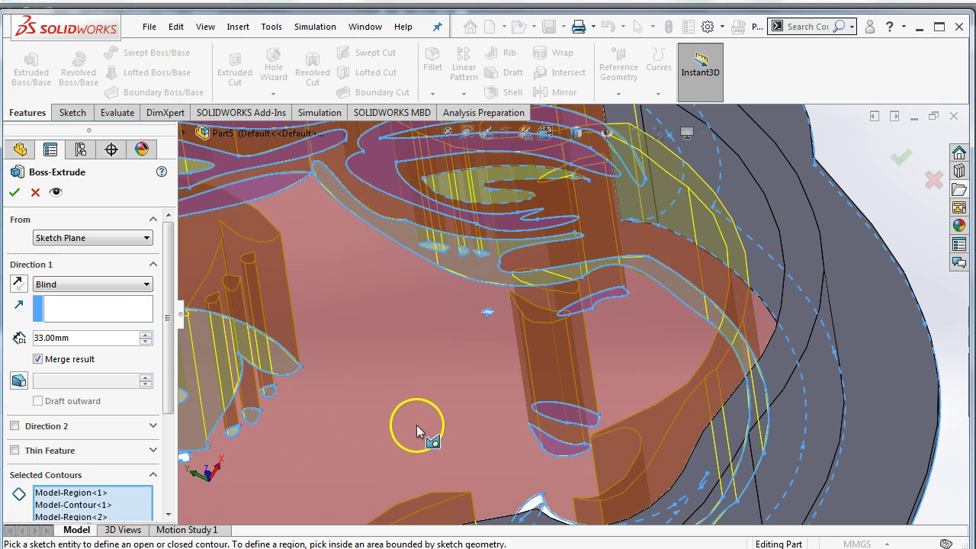
pyautogui.moveTo(165, 399); pyautogui.dragTo(138, 504)
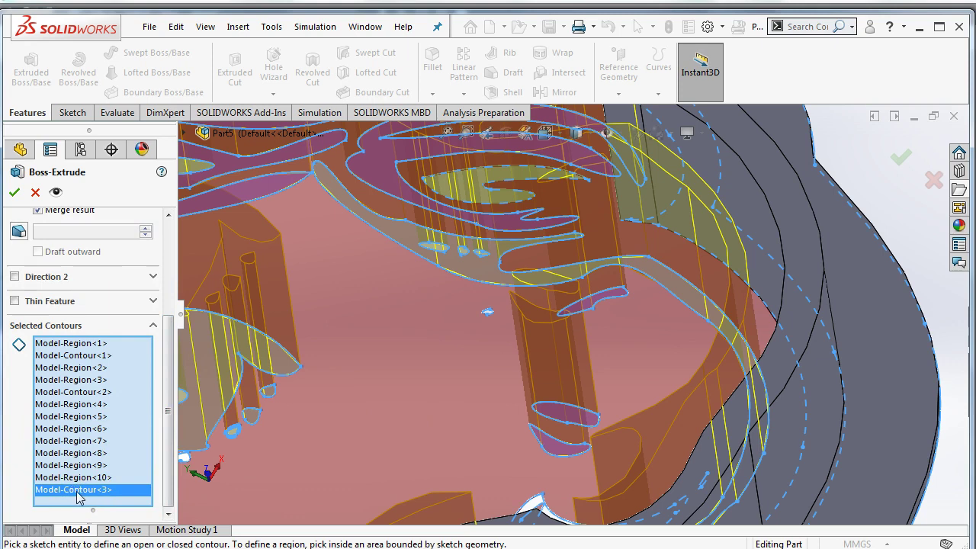
pyautogui.press('Delete')
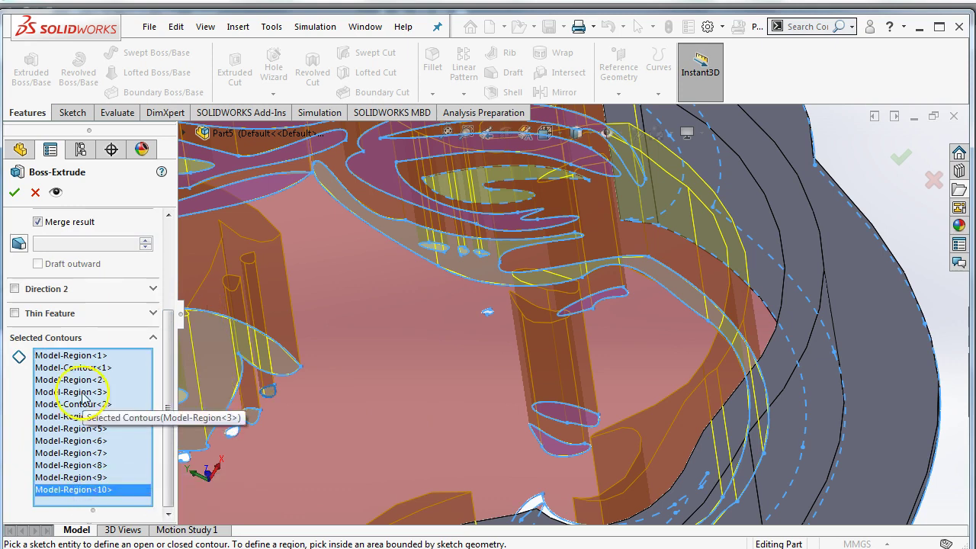
pyautogui.click(92, 356)
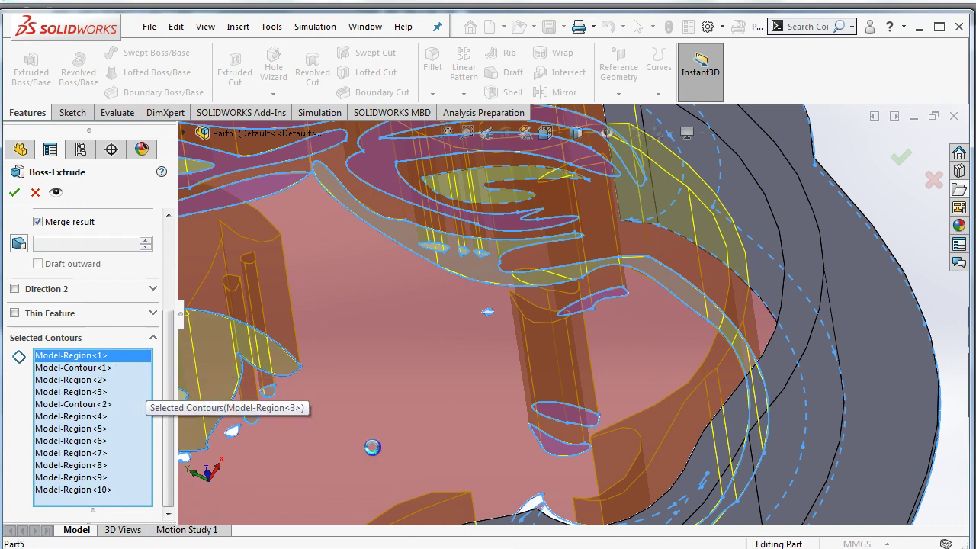
pyautogui.click(405, 441)
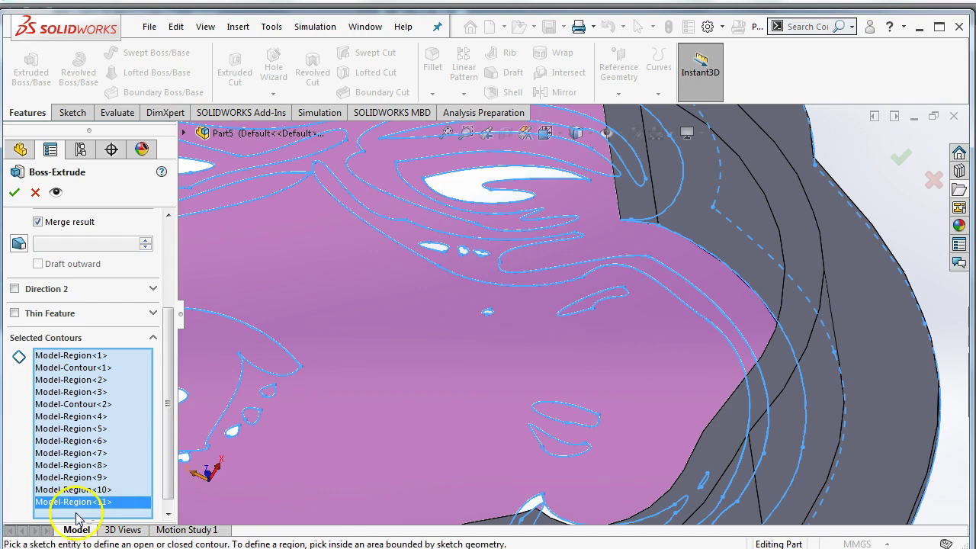
pyautogui.press('Delete')
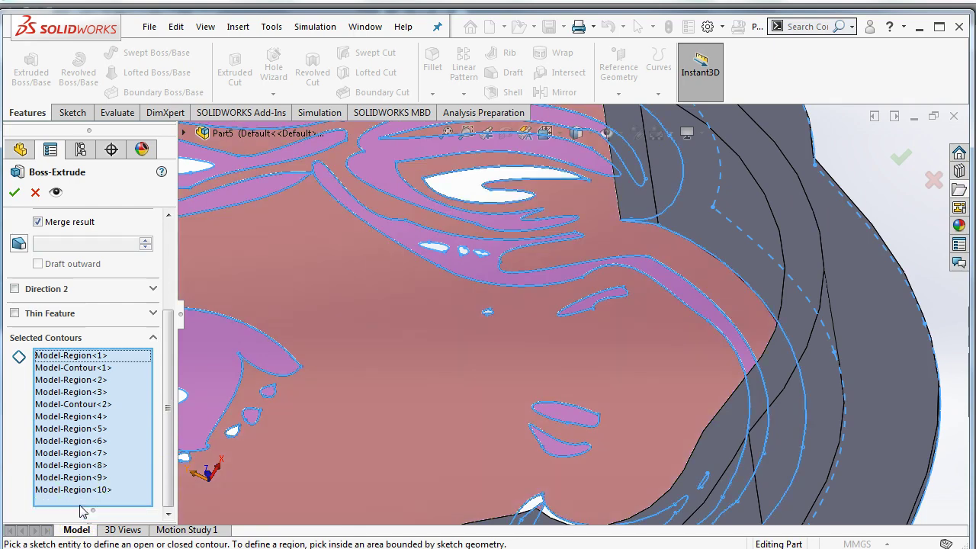
pyautogui.scroll(-2, 386, 385)
pyautogui.scroll(5, 386, 385)
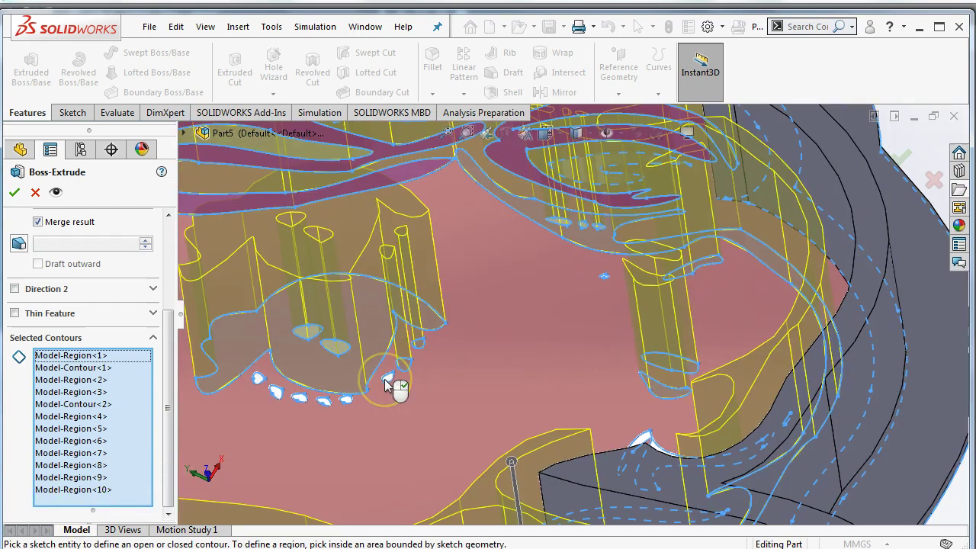
# Step: Add the curved strap regions and the thin lower mane strip to the extrusion
pyautogui.moveTo(745, 401); pyautogui.dragTo(652, 444, button='middle')
pyautogui.scroll(-5, 501, 348)
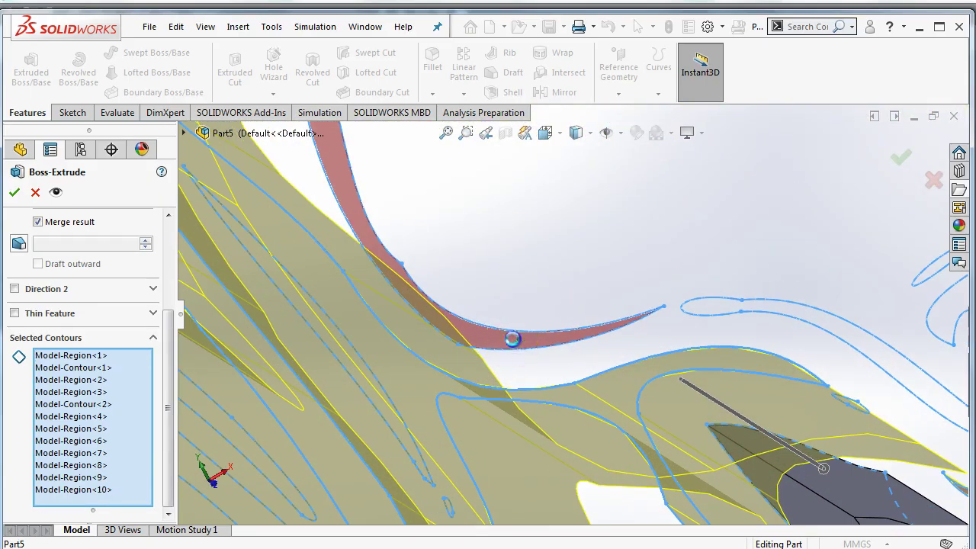
pyautogui.click(513, 339)
pyautogui.click(729, 311)
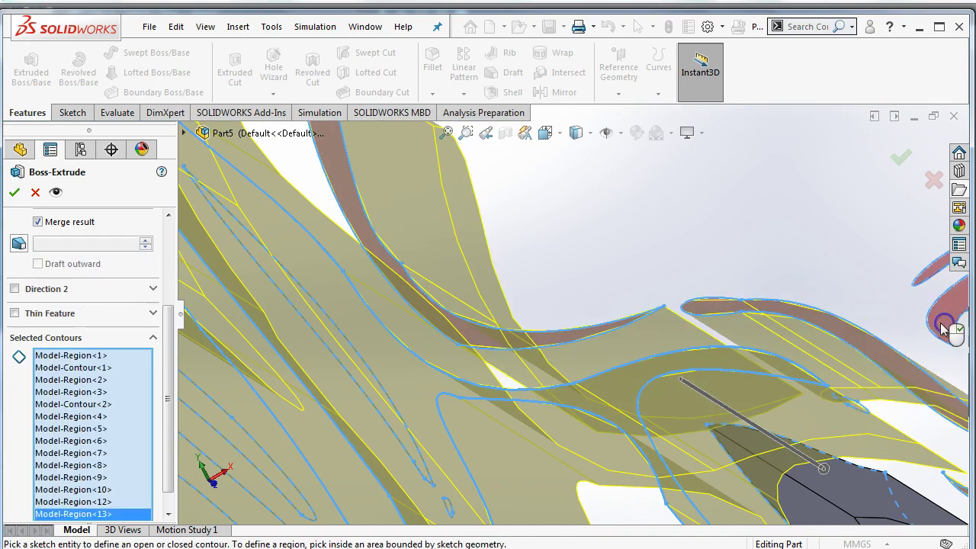
pyautogui.click(942, 327)
pyautogui.scroll(5, 852, 352)
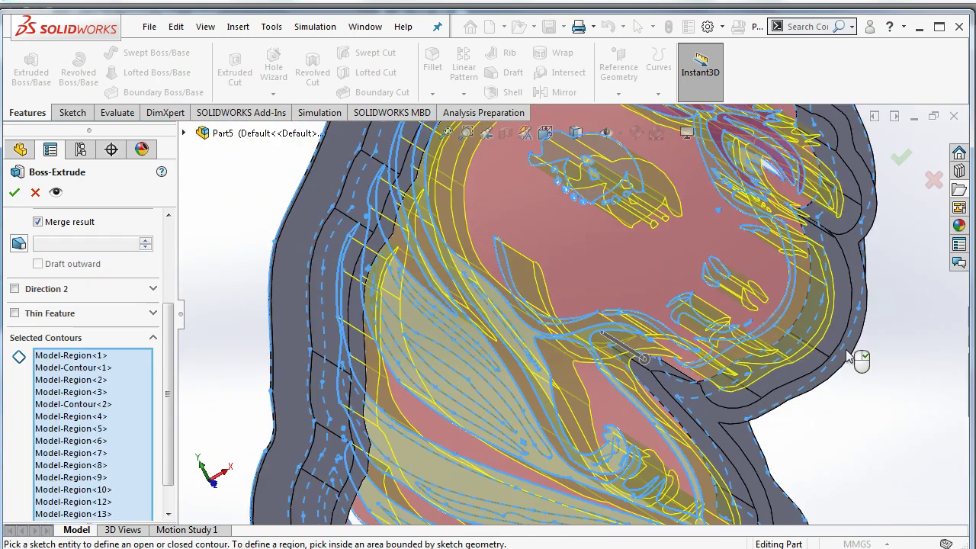
pyautogui.scroll(5, 772, 369)
pyautogui.scroll(-6, 511, 463)
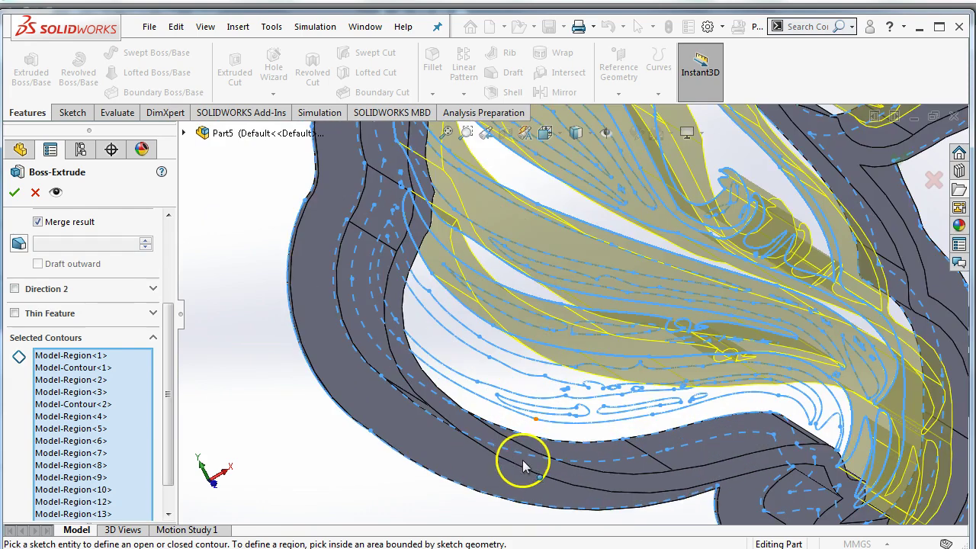
pyautogui.click(636, 360)
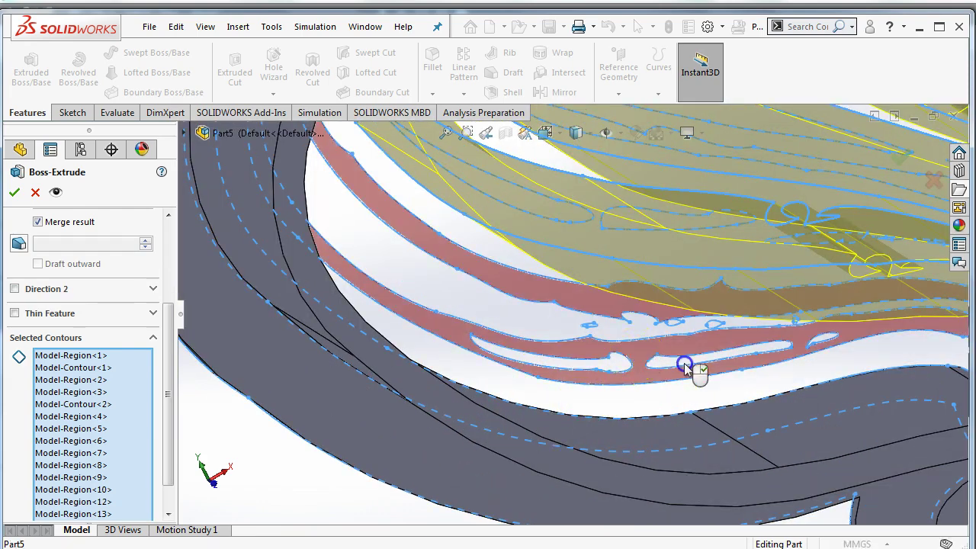
pyautogui.scroll(3, 702, 371)
pyautogui.scroll(3, 720, 370)
pyautogui.scroll(3, 723, 368)
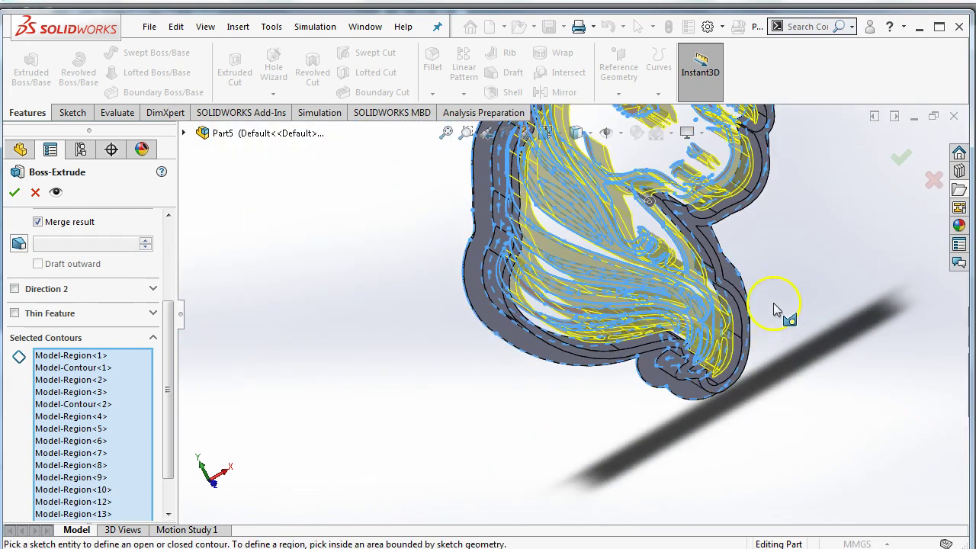
# Step: Add the four lower eyelash tip regions around the unicorn's eye
pyautogui.moveTo(775, 293); pyautogui.dragTo(616, 142, button='middle')
pyautogui.scroll(-6, 602, 152)
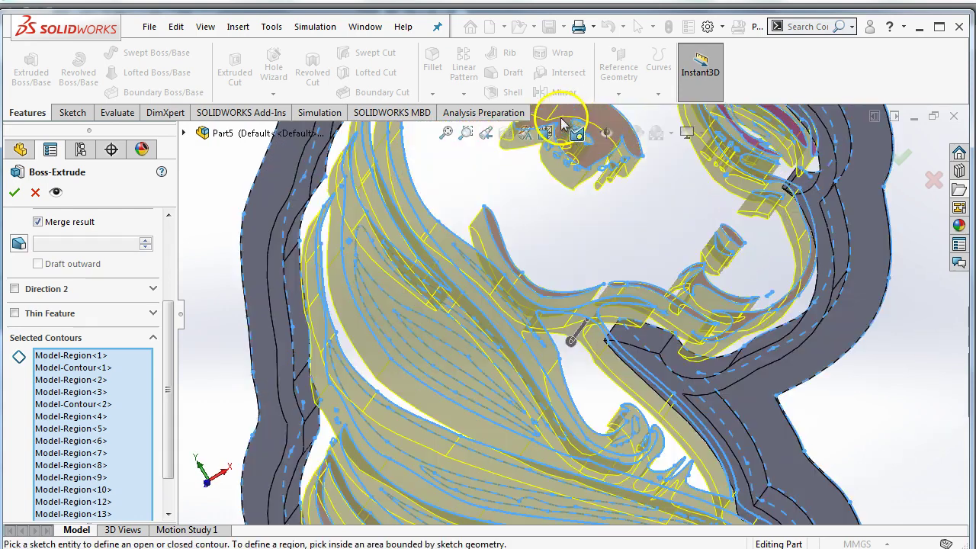
pyautogui.scroll(-2, 593, 214)
pyautogui.scroll(-2, 598, 238)
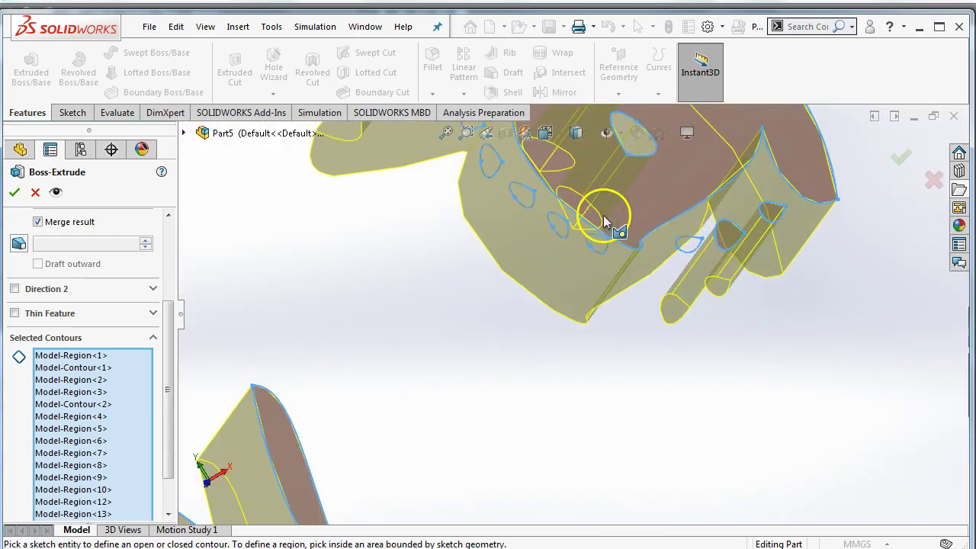
pyautogui.scroll(-4, 712, 284)
pyautogui.moveTo(682, 373)
pyautogui.mouseDown(button='middle')
pyautogui.moveTo(697, 301)
pyautogui.moveTo(682, 399)
pyautogui.mouseUp(button='middle')
pyautogui.click(629, 446)
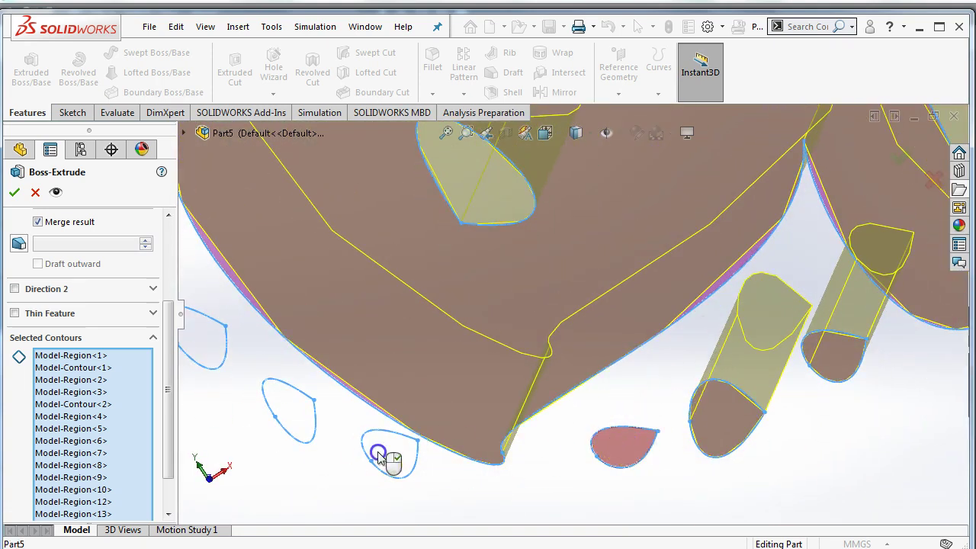
pyautogui.click(385, 456)
pyautogui.click(279, 419)
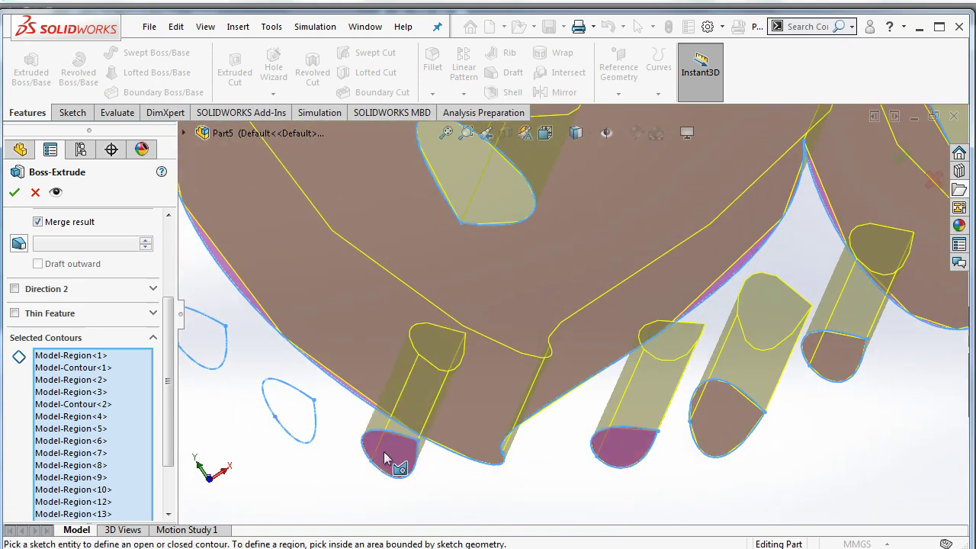
pyautogui.click(212, 346)
# Step: Add the last two eyelash tip regions to complete the selection
pyautogui.scroll(3, 305, 293)
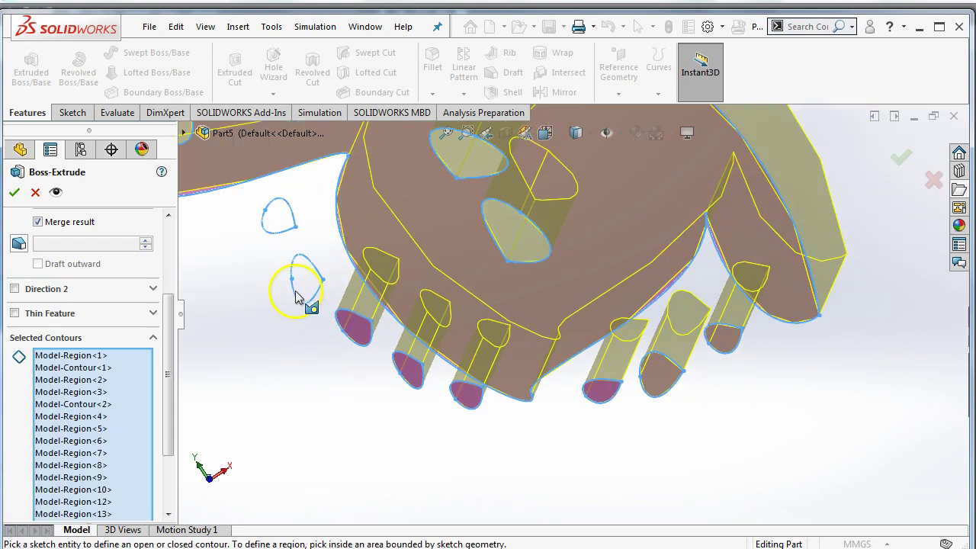
pyautogui.click(303, 288)
pyautogui.click(277, 216)
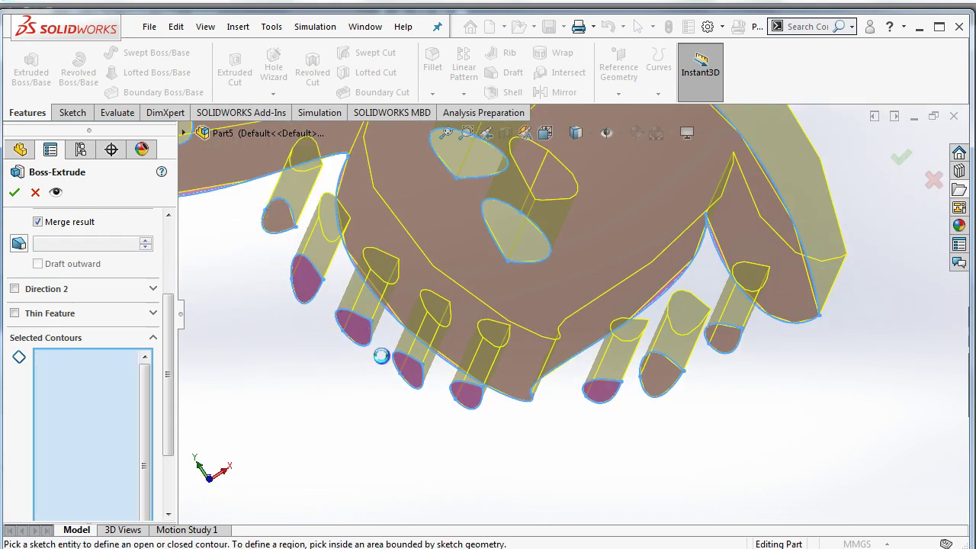
pyautogui.scroll(-1, 475, 450)
pyautogui.scroll(5, 488, 450)
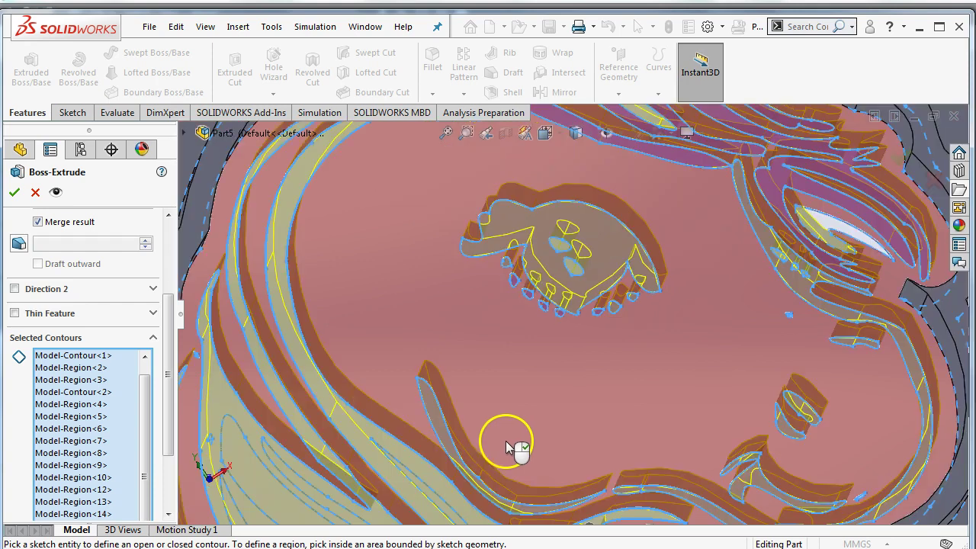
pyautogui.scroll(-1, 558, 261)
pyautogui.scroll(4, 877, 396)
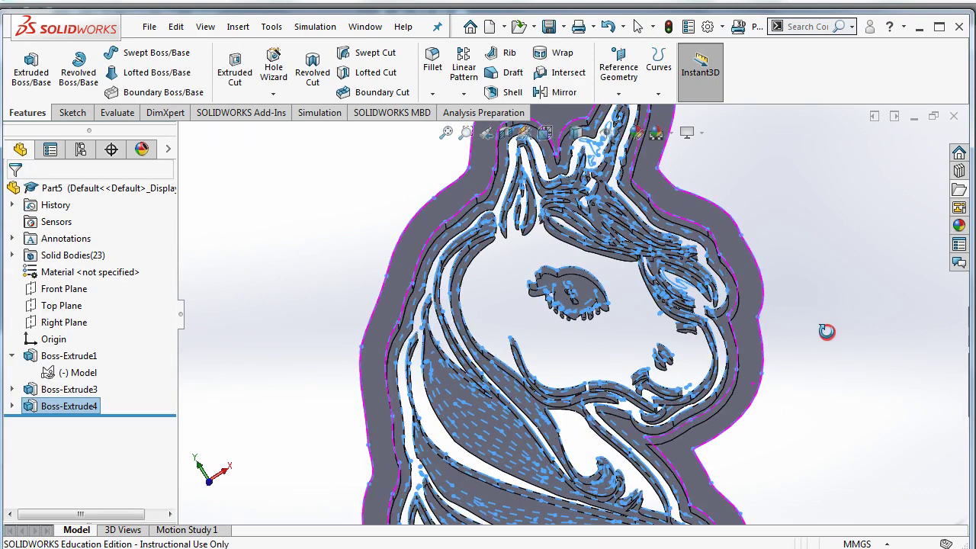
# Step: Orbit and zoom around Boss-Extrude4 to check the raised eye, lashes and part thickness
pyautogui.moveTo(826, 331)
pyautogui.mouseDown(button='middle')
pyautogui.moveTo(837, 334)
pyautogui.moveTo(823, 328)
pyautogui.moveTo(824, 257)
pyautogui.moveTo(835, 257)
pyautogui.moveTo(830, 301)
pyautogui.moveTo(577, 309)
pyautogui.mouseUp(button='middle')
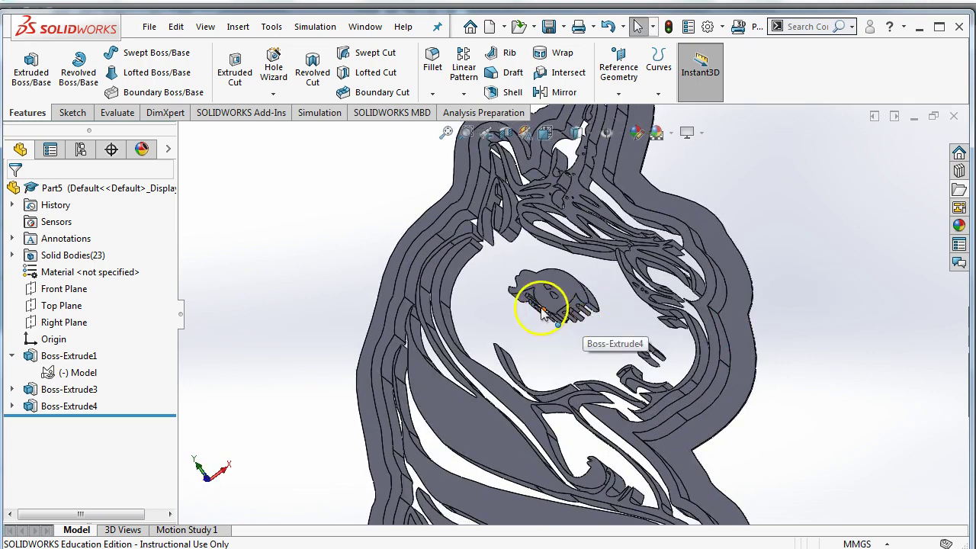
pyautogui.scroll(-2, 810, 305)
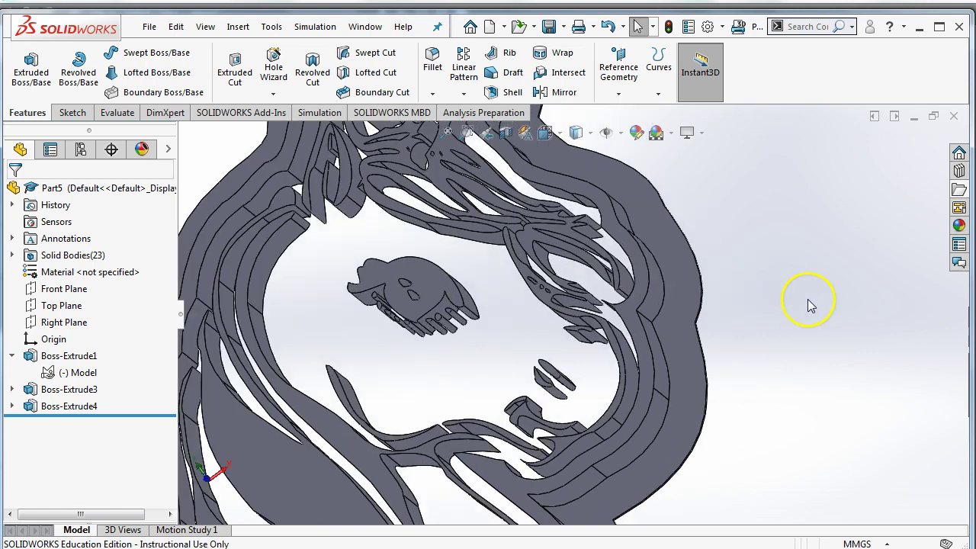
pyautogui.moveTo(700, 319); pyautogui.dragTo(717, 299, button='middle')
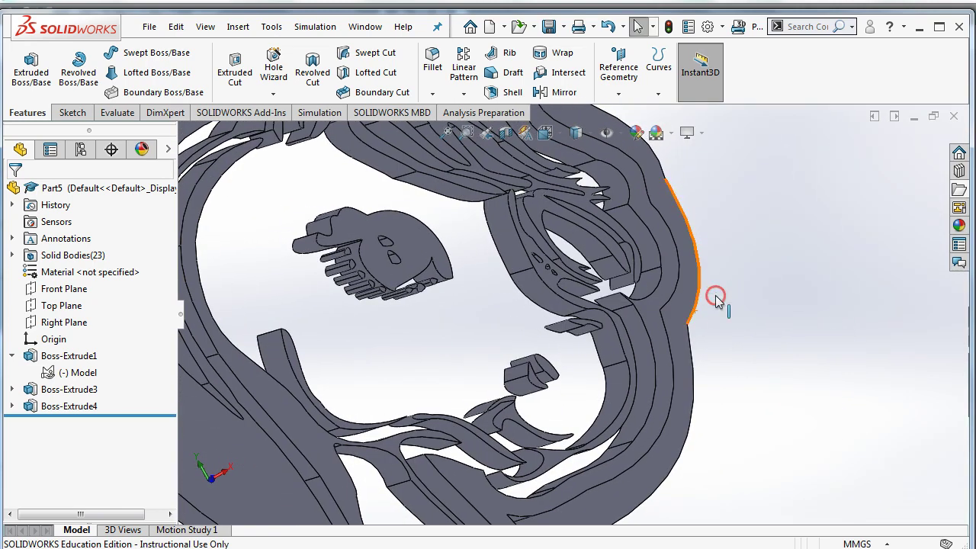
pyautogui.scroll(5, 687, 309)
pyautogui.scroll(-4, 686, 311)
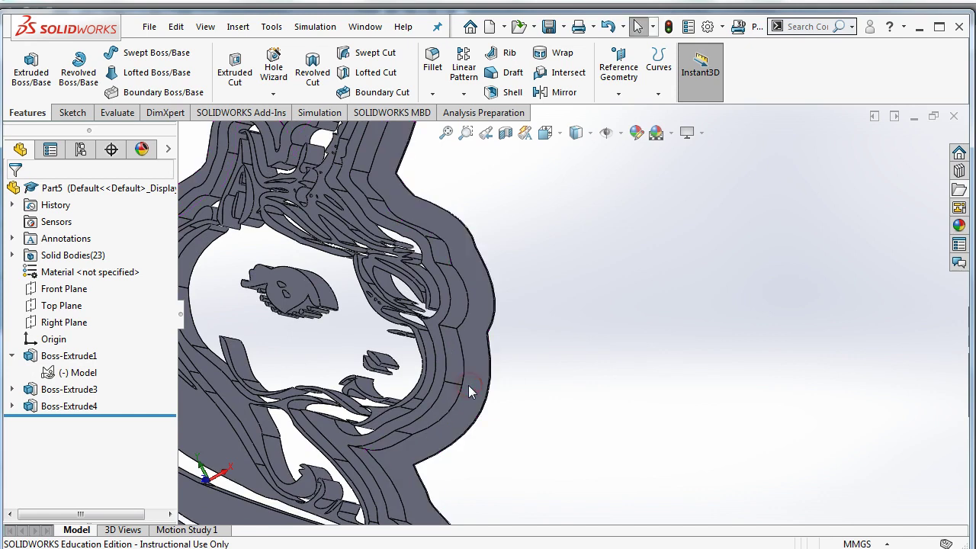
pyautogui.scroll(5, 469, 385)
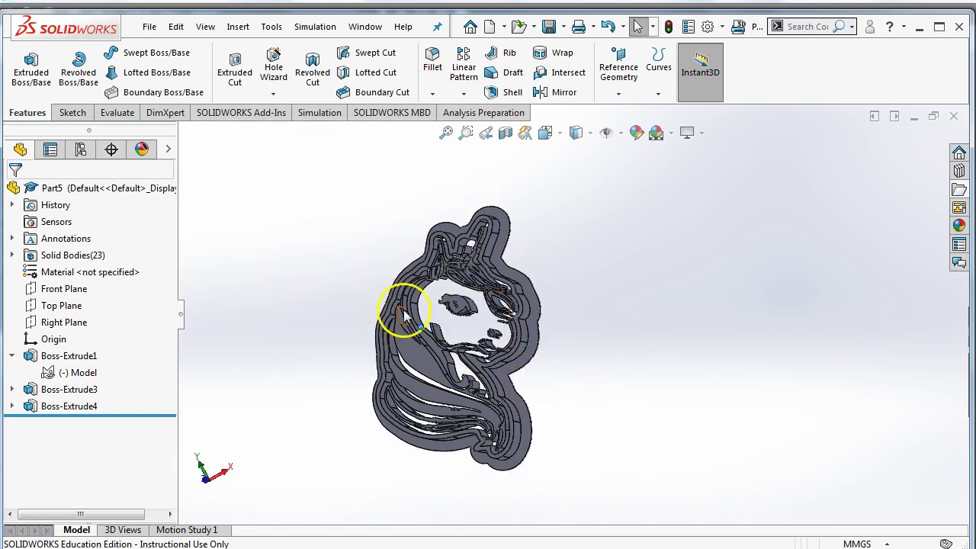
pyautogui.scroll(-6, 446, 309)
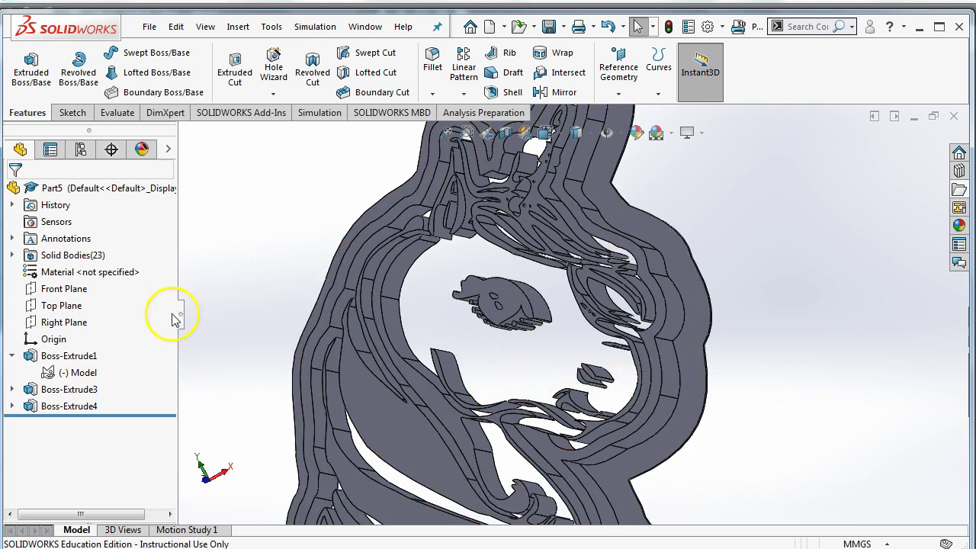
# Step: Check the Top and Right planes, fit the view, and select the Front Plane
pyautogui.click(66, 309)
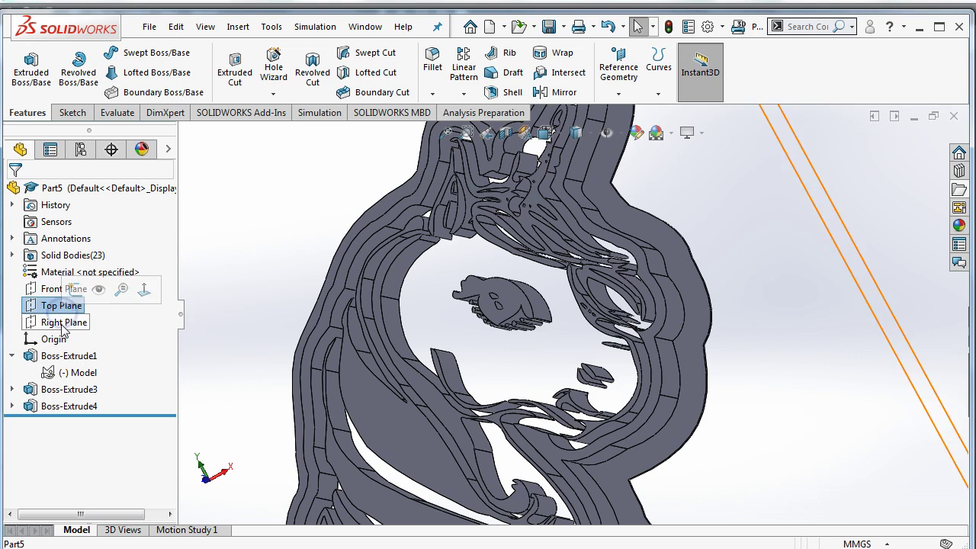
pyautogui.click(65, 322)
pyautogui.click(817, 382)
pyautogui.press('f')
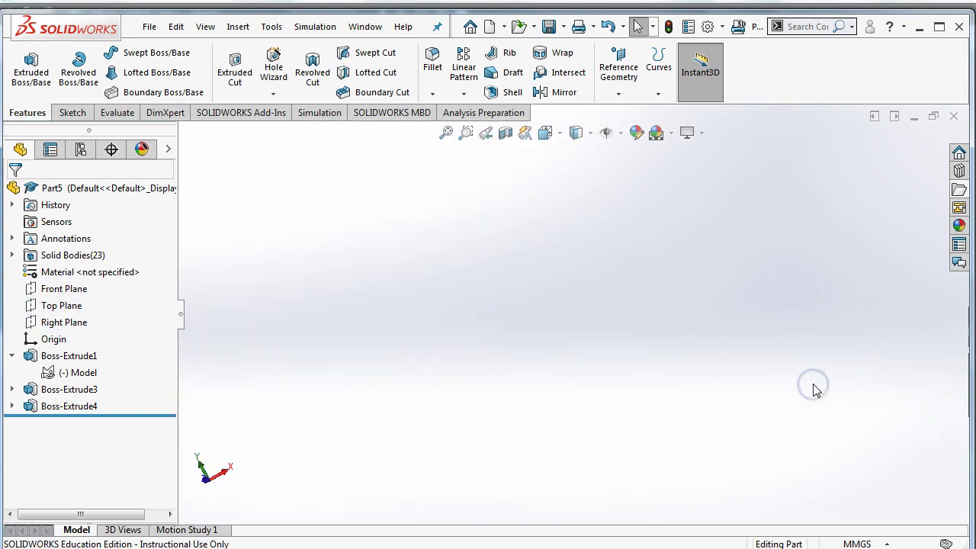
pyautogui.click(69, 289)
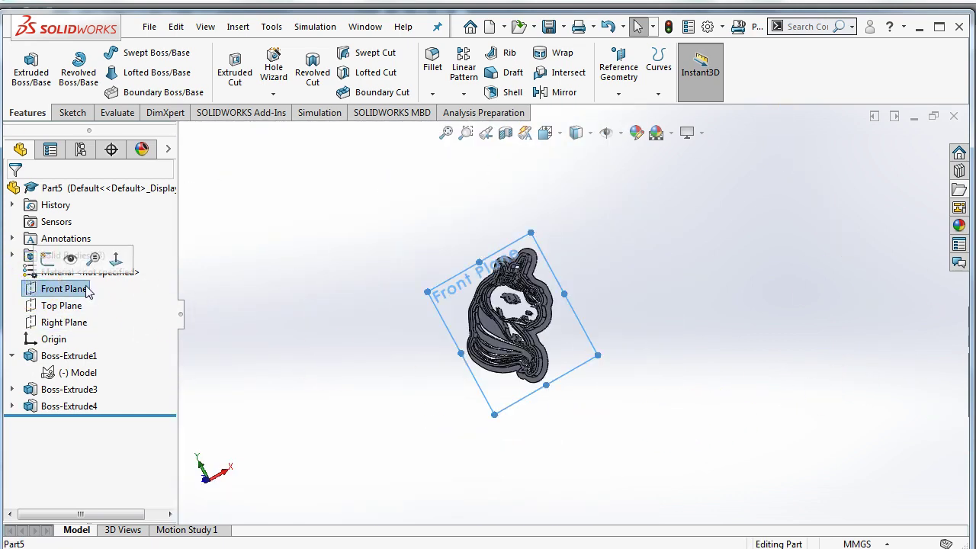
pyautogui.scroll(-4, 495, 309)
pyautogui.scroll(-3, 500, 314)
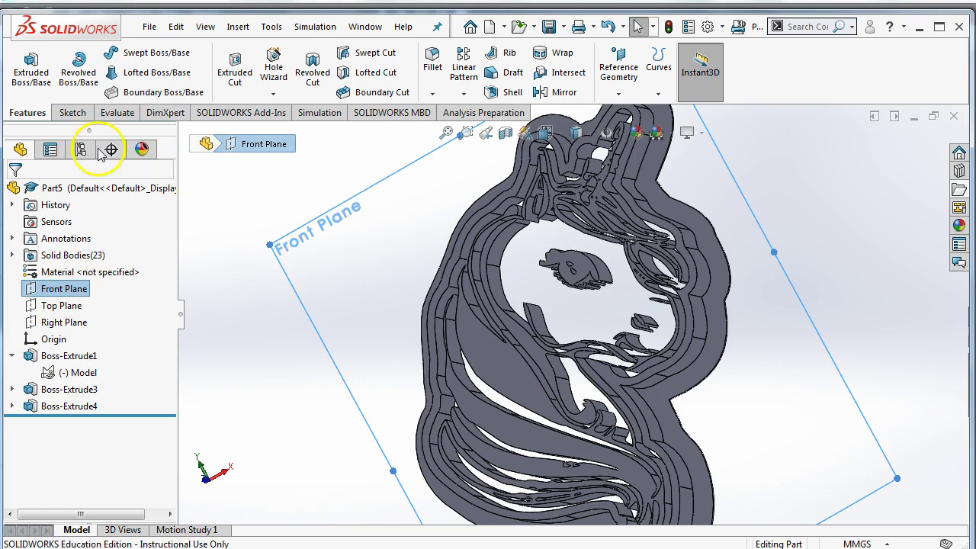
# Step: Start a Front Plane sketch with Corner Rectangle, then cancel the unfinished rectangle
pyautogui.click(74, 114)
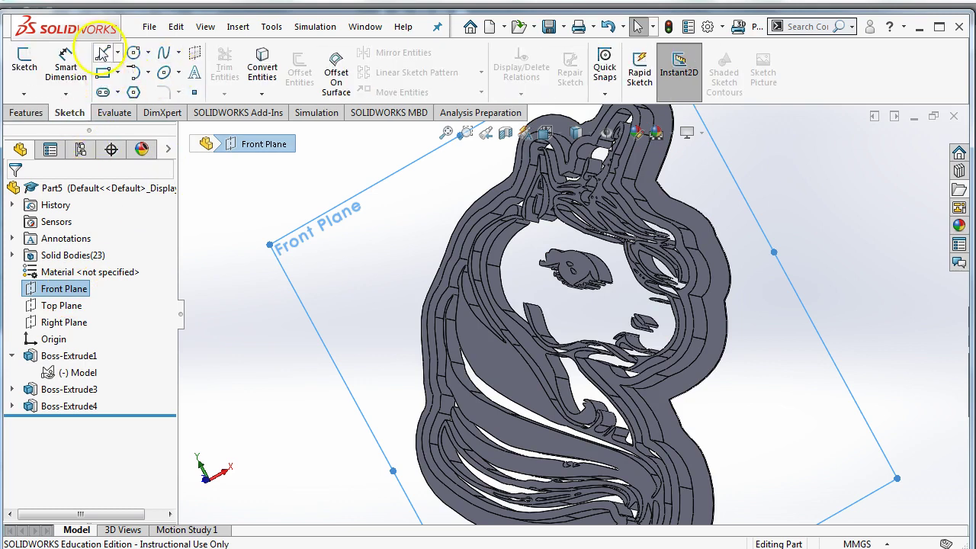
pyautogui.click(104, 73)
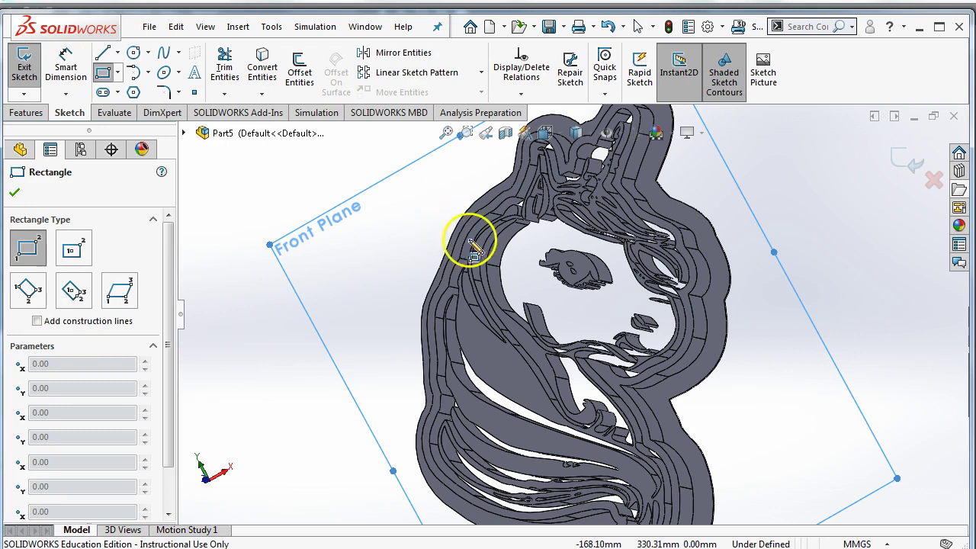
pyautogui.moveTo(468, 233); pyautogui.dragTo(526, 271, button='middle')
pyautogui.click(443, 260)
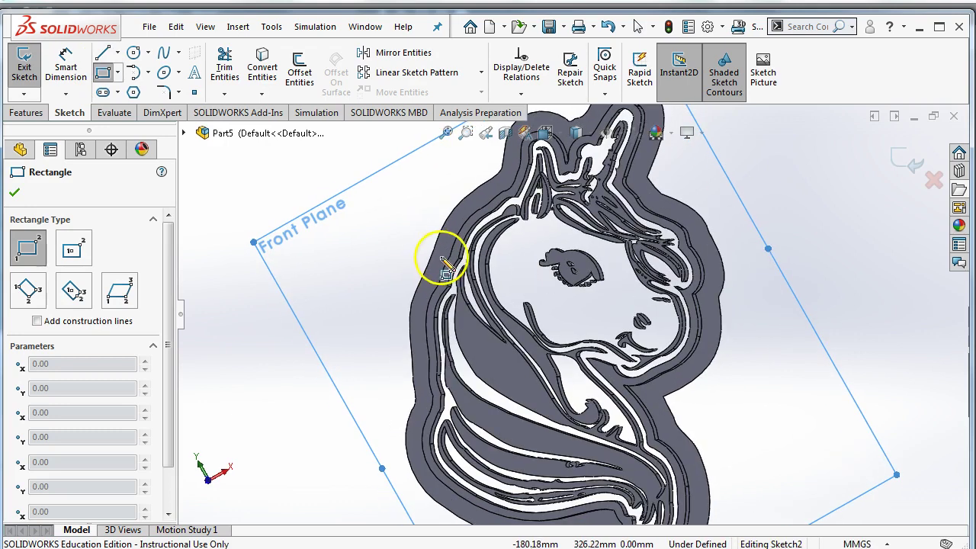
pyautogui.click(447, 246)
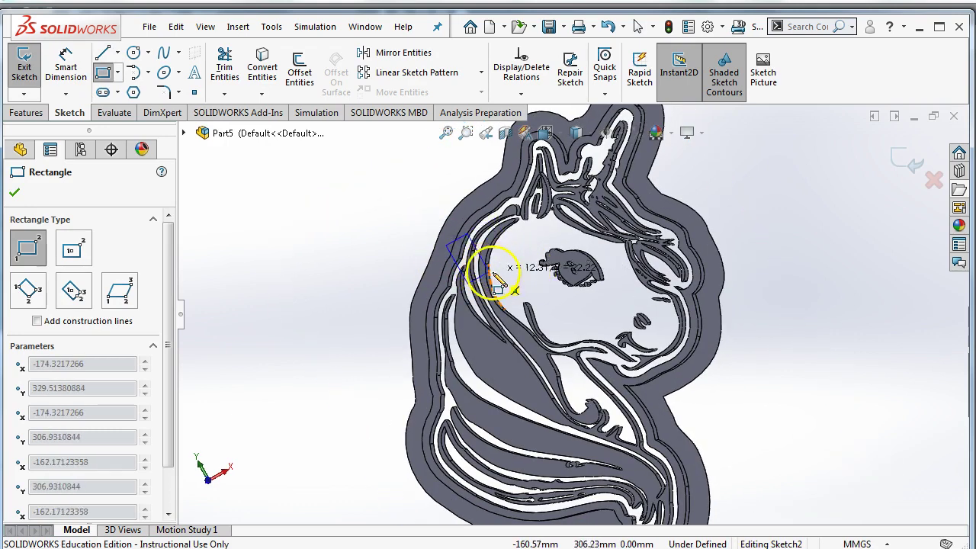
pyautogui.moveTo(488, 273); pyautogui.dragTo(724, 296)
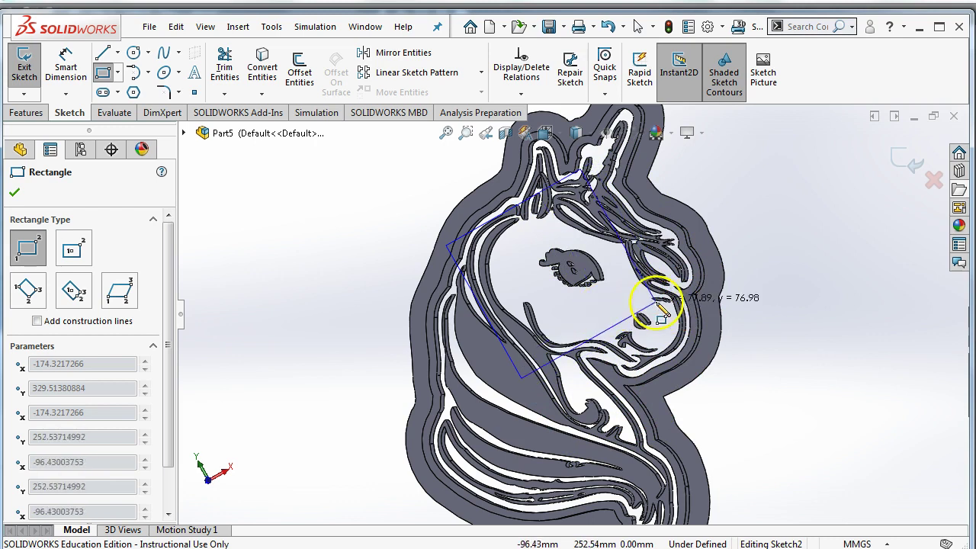
pyautogui.press('Escape')
# Step: Draw a closed strap band outline across the unicorn's face with lines
pyautogui.click(112, 81)
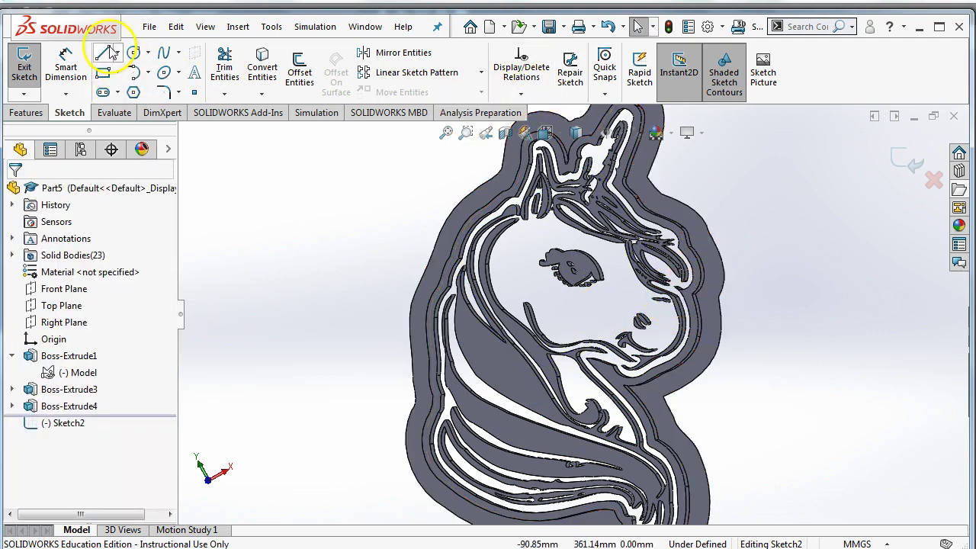
pyautogui.click(107, 52)
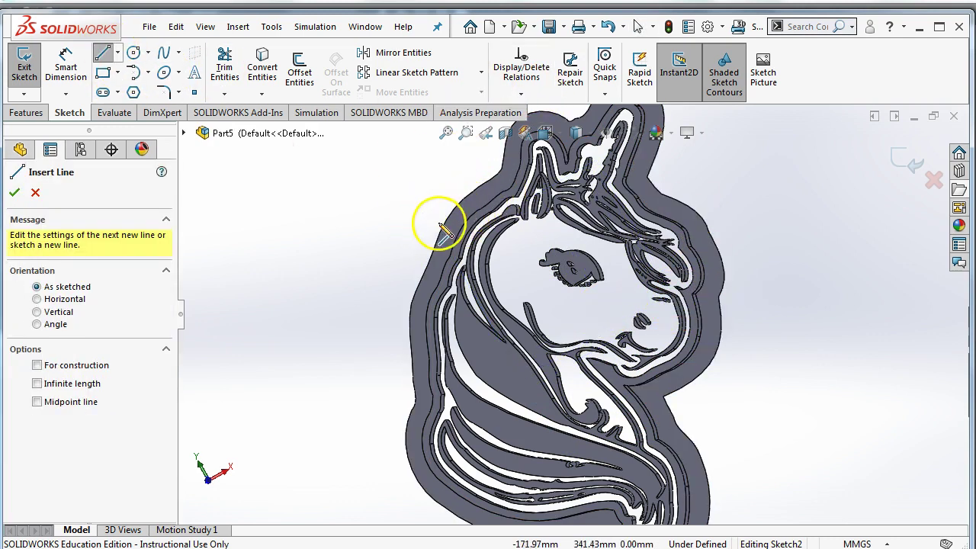
pyautogui.moveTo(462, 223); pyautogui.dragTo(715, 272)
pyautogui.click(717, 270)
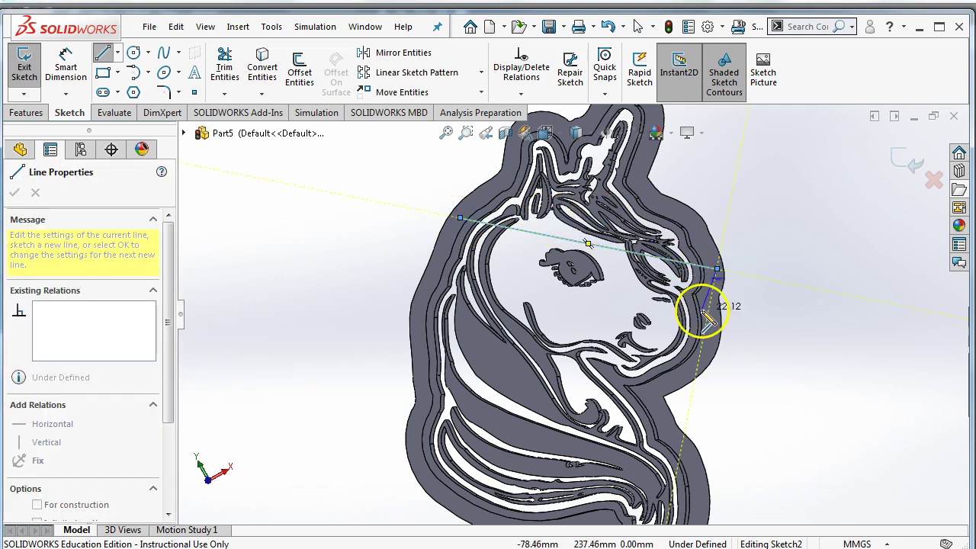
pyautogui.click(708, 316)
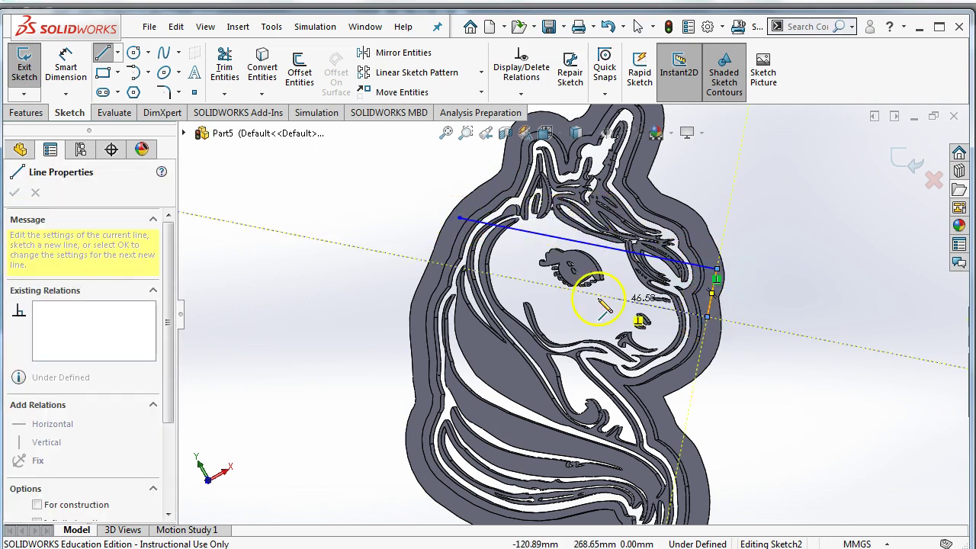
pyautogui.click(444, 264)
pyautogui.click(461, 221)
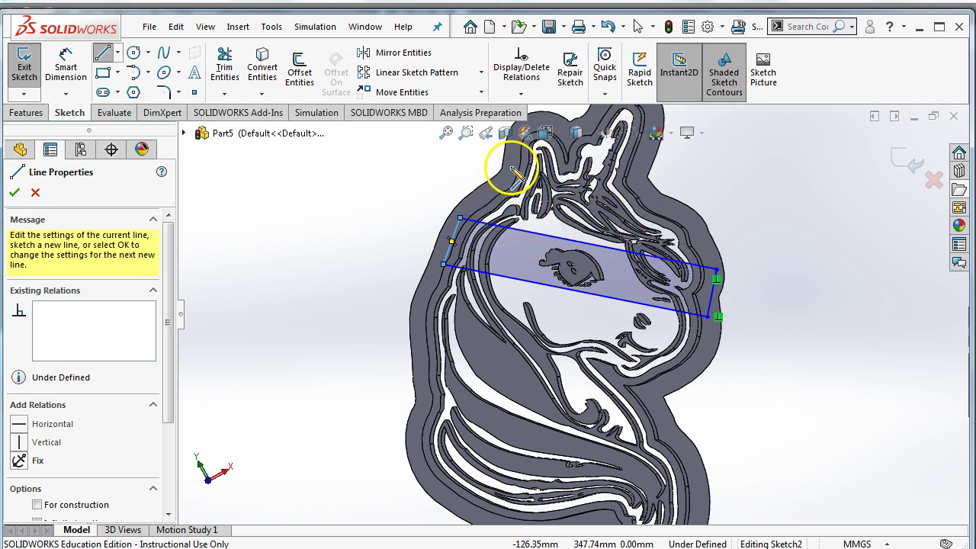
# Step: Add a forehead strap and a neck strap, trimming the band edge between the neck lines
pyautogui.moveTo(512, 170); pyautogui.dragTo(641, 193)
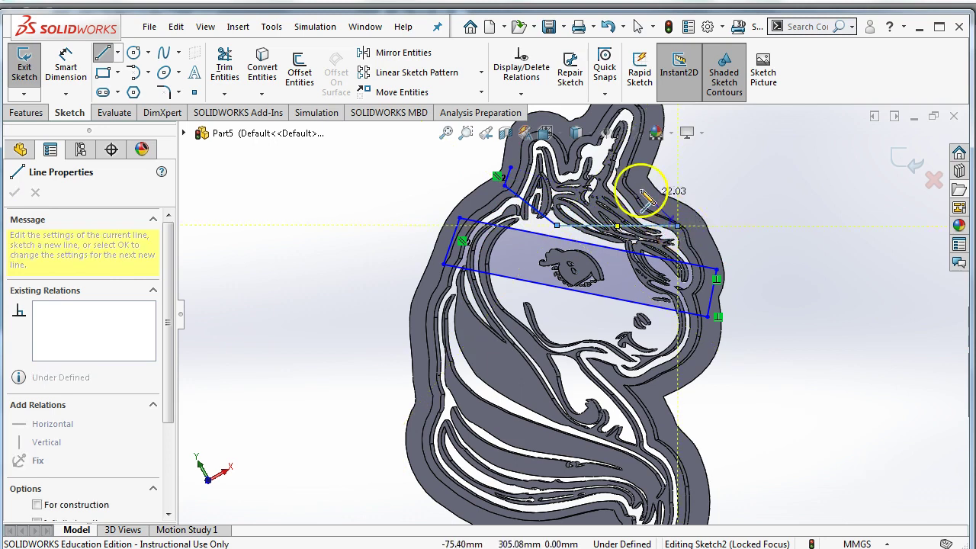
pyautogui.click(633, 181)
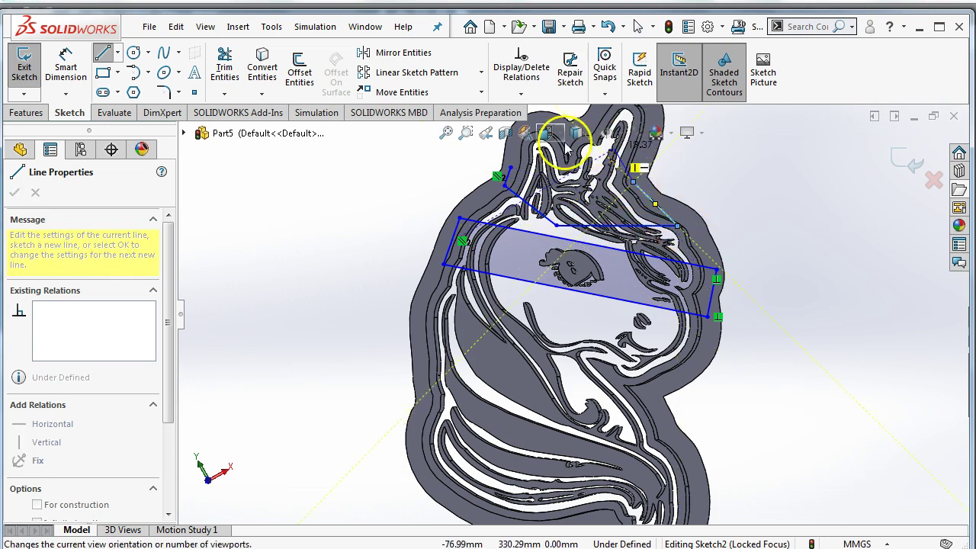
pyautogui.doubleClick(510, 167)
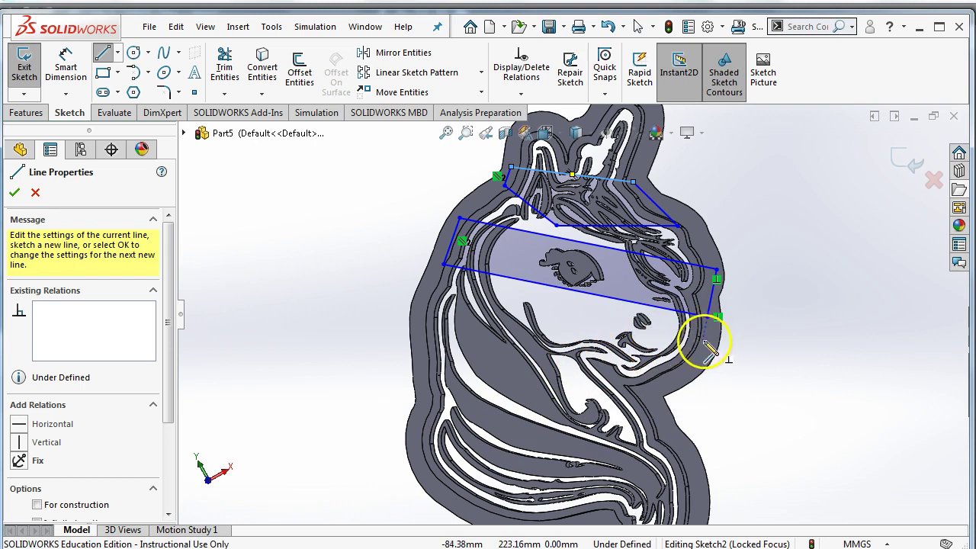
pyautogui.click(637, 304)
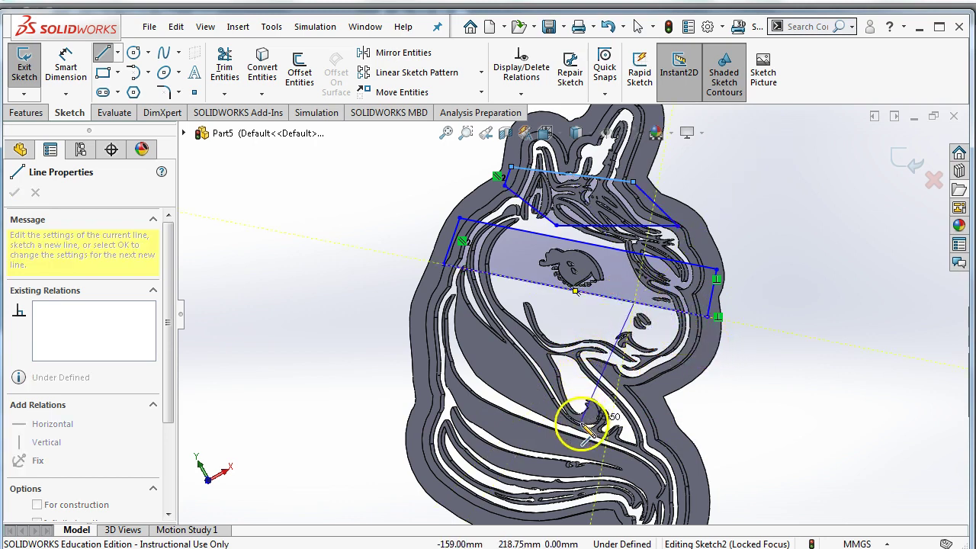
pyautogui.click(579, 521)
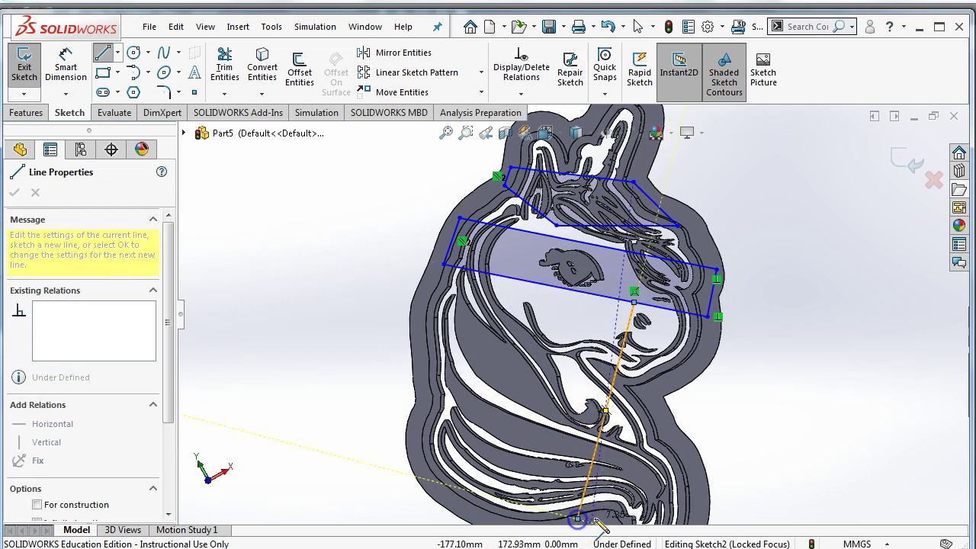
pyautogui.click(667, 308)
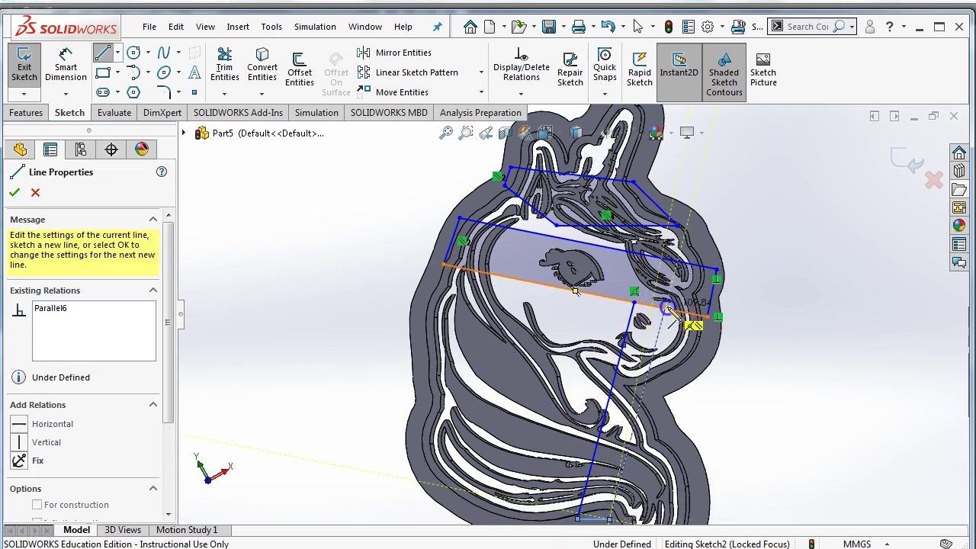
pyautogui.click(225, 67)
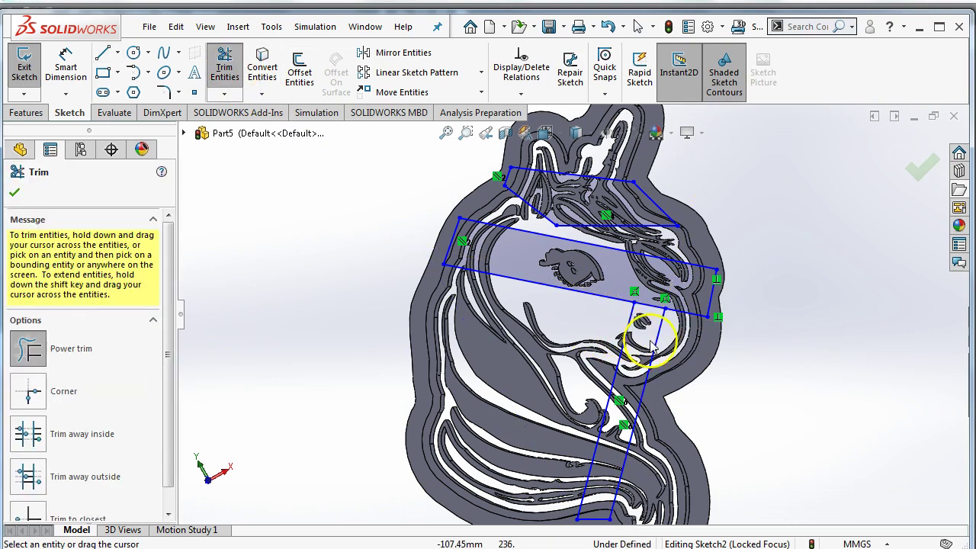
pyautogui.moveTo(655, 303); pyautogui.dragTo(679, 343)
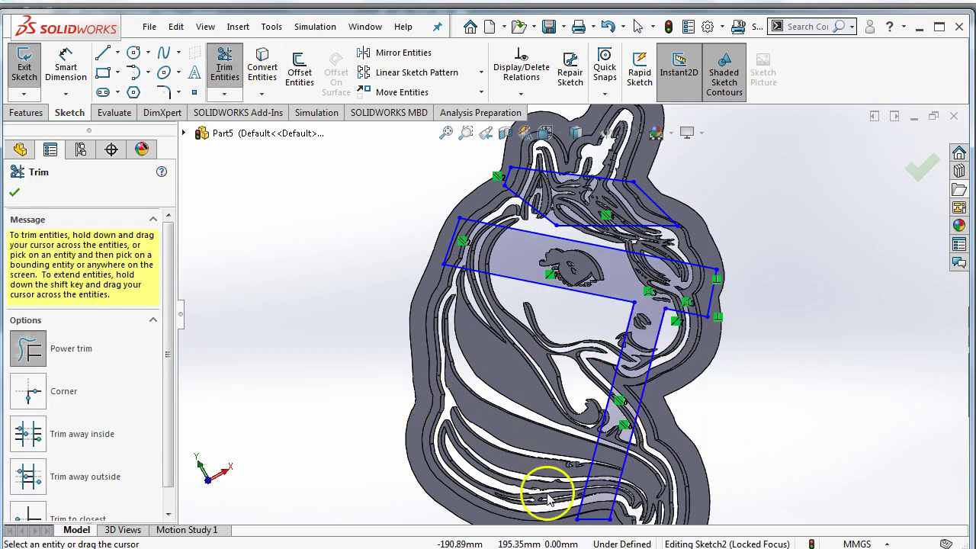
pyautogui.scroll(4, 664, 469)
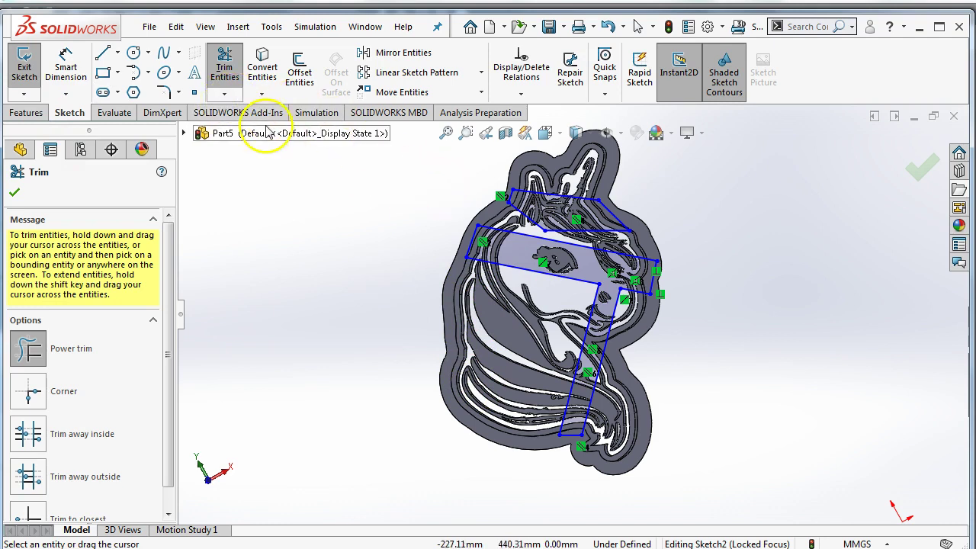
# Step: Draw a left strap down the mane, trim the band edge inside it, and exit Sketch2
pyautogui.click(102, 53)
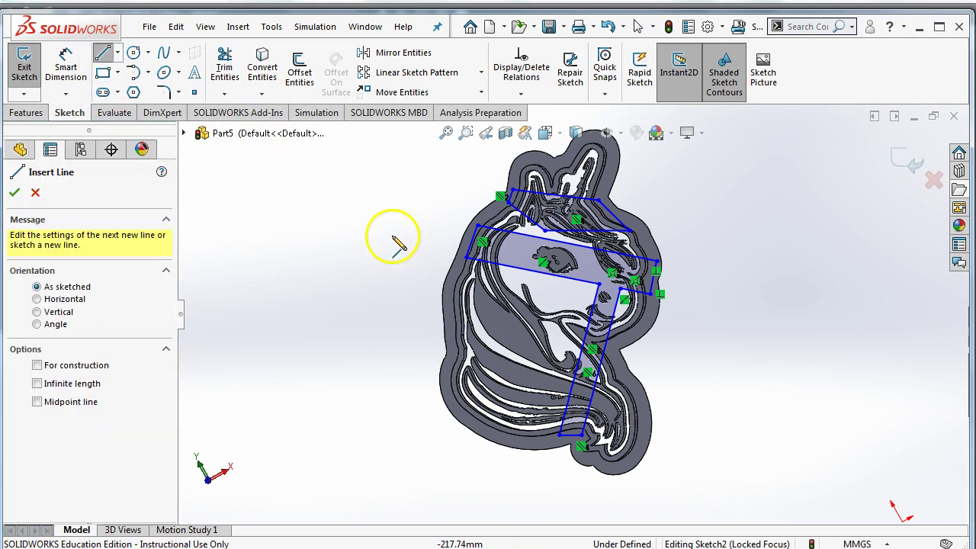
pyautogui.click(468, 258)
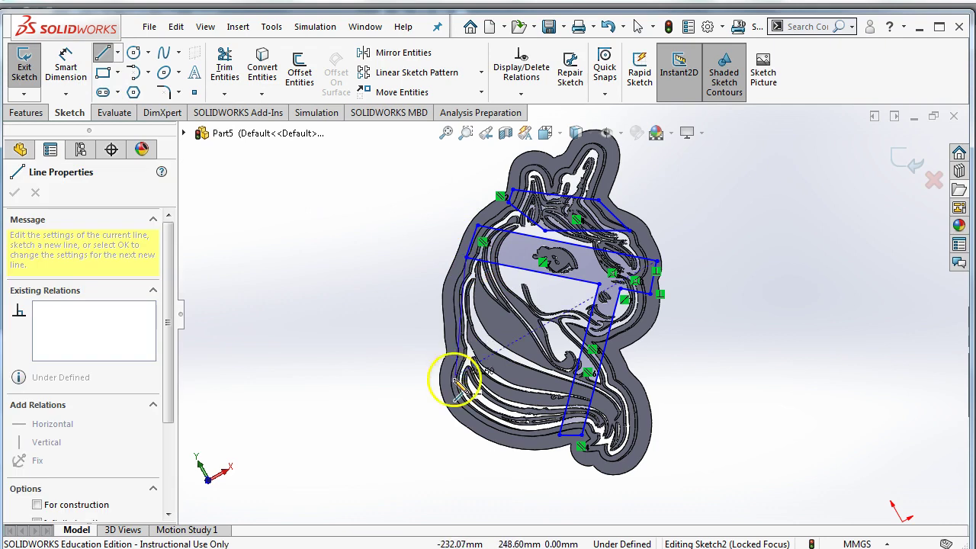
pyautogui.click(454, 405)
pyautogui.click(489, 428)
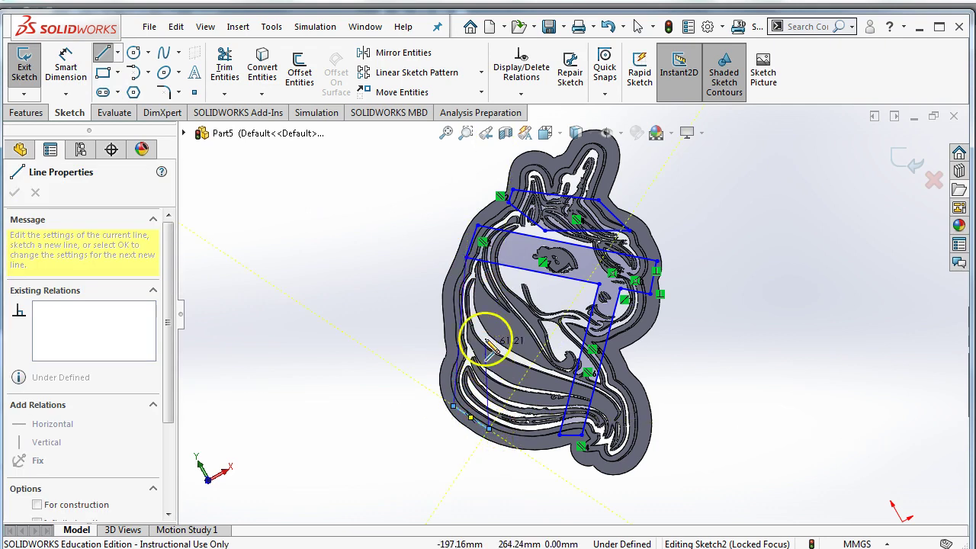
pyautogui.click(502, 264)
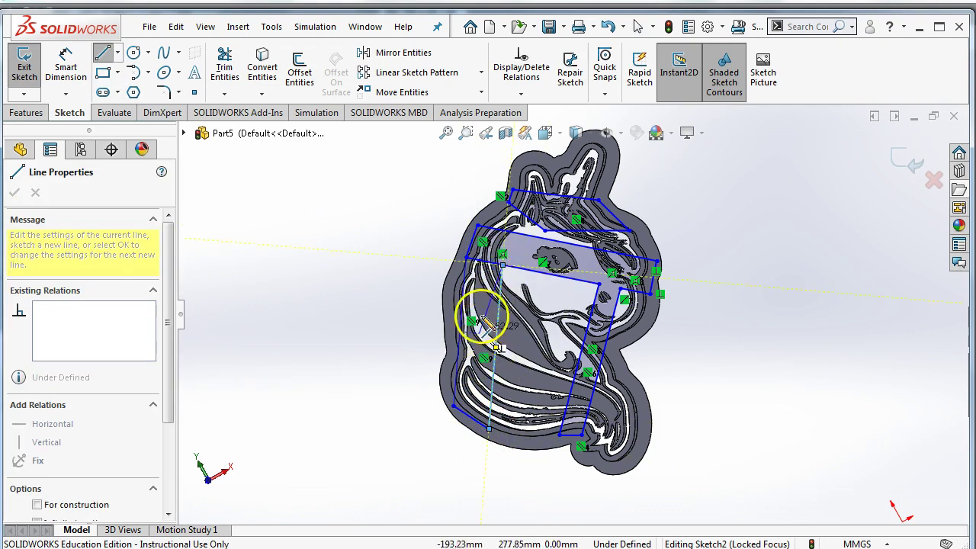
pyautogui.click(225, 69)
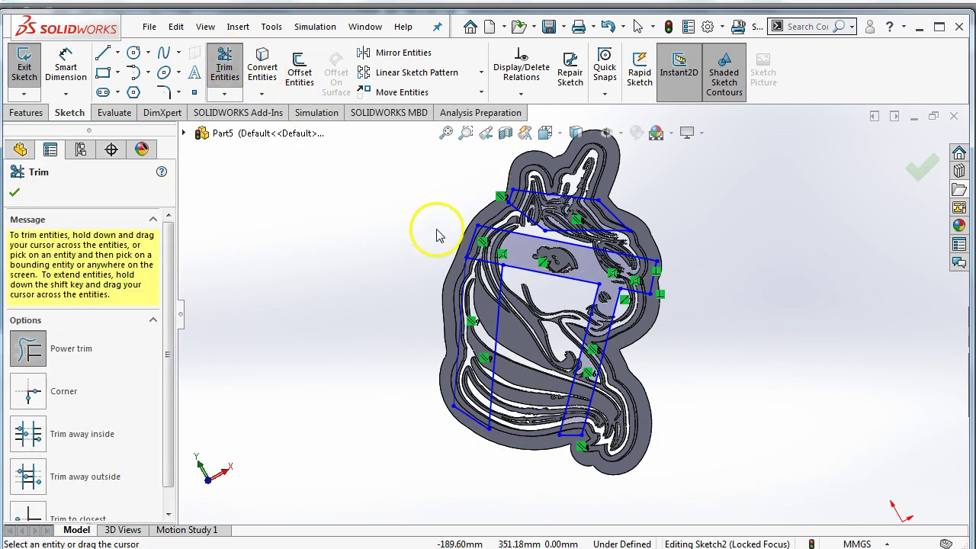
pyautogui.moveTo(489, 259); pyautogui.dragTo(483, 321)
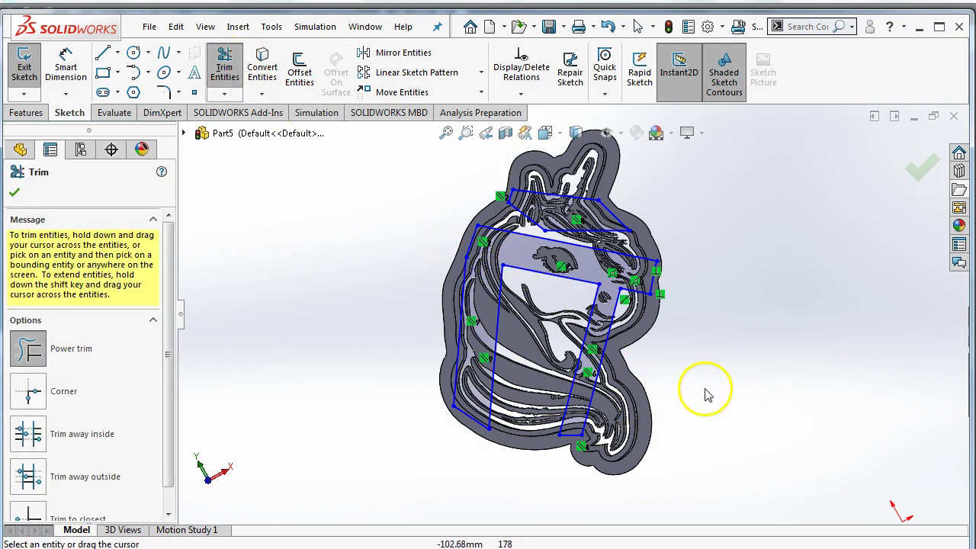
pyautogui.click(917, 171)
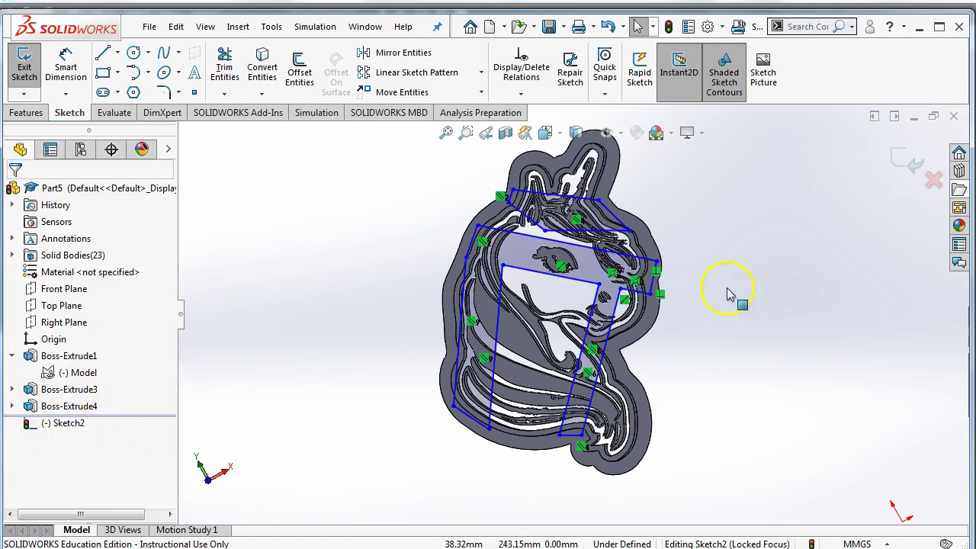
pyautogui.click(917, 162)
pyautogui.moveTo(277, 405)
pyautogui.mouseDown(button='middle')
pyautogui.moveTo(353, 409)
pyautogui.moveTo(277, 384)
pyautogui.moveTo(321, 383)
pyautogui.moveTo(327, 368)
pyautogui.moveTo(309, 377)
pyautogui.moveTo(353, 283)
pyautogui.moveTo(544, 220)
pyautogui.moveTo(414, 312)
pyautogui.moveTo(399, 388)
pyautogui.moveTo(353, 437)
pyautogui.moveTo(381, 361)
pyautogui.moveTo(492, 358)
pyautogui.moveTo(464, 355)
pyautogui.moveTo(432, 505)
pyautogui.mouseUp(button='middle')
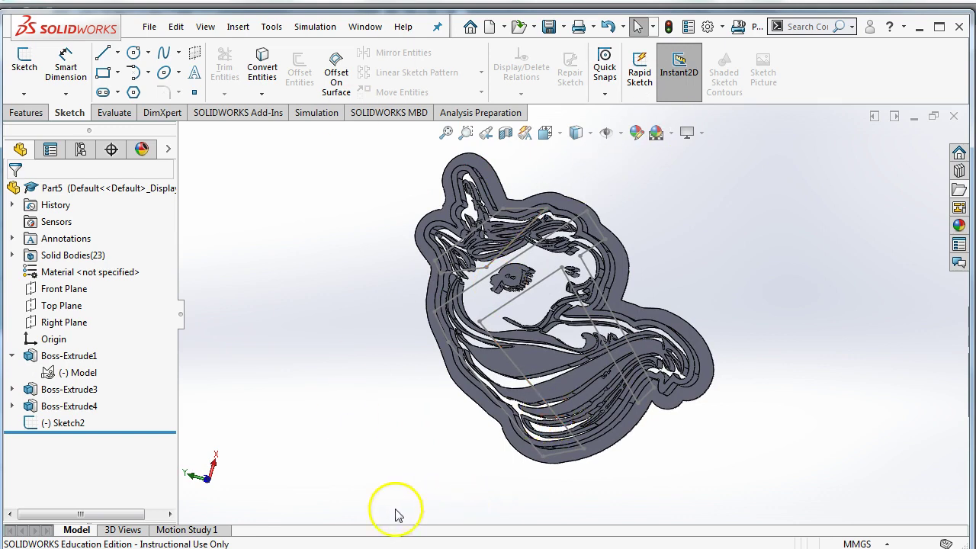
# Step: Extrude Sketch2 3 mm as Boss-Extrude5 with Merge result unchecked
pyautogui.click(36, 429)
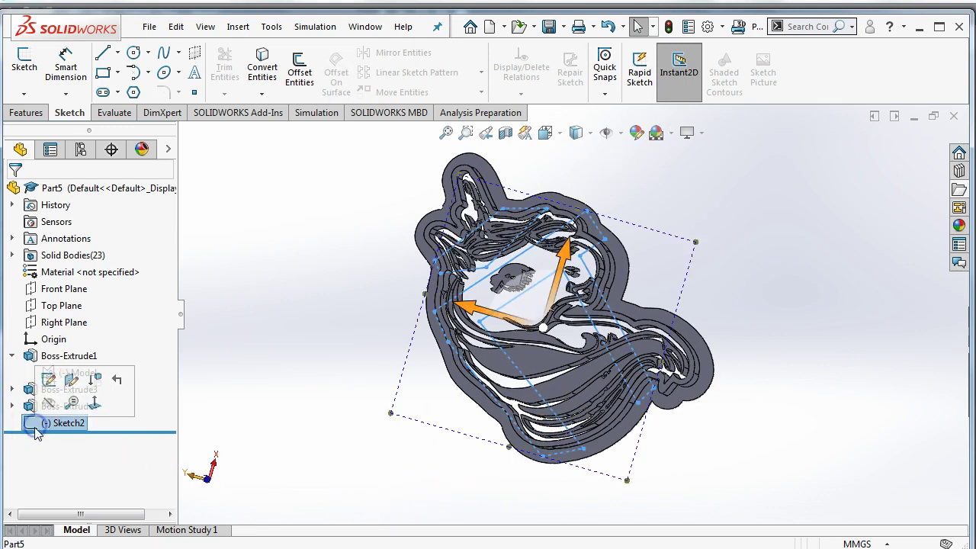
pyautogui.click(26, 113)
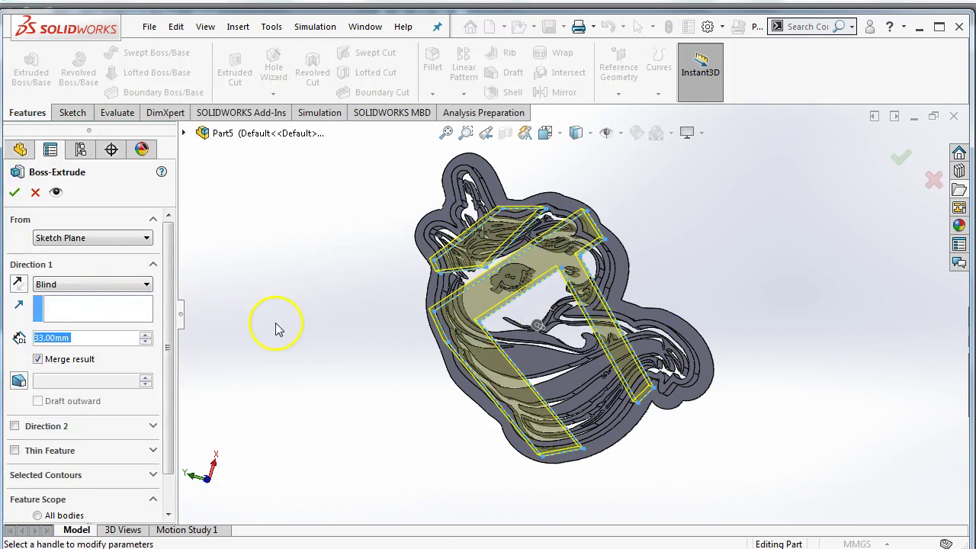
pyautogui.moveTo(279, 330); pyautogui.dragTo(367, 304, button='middle')
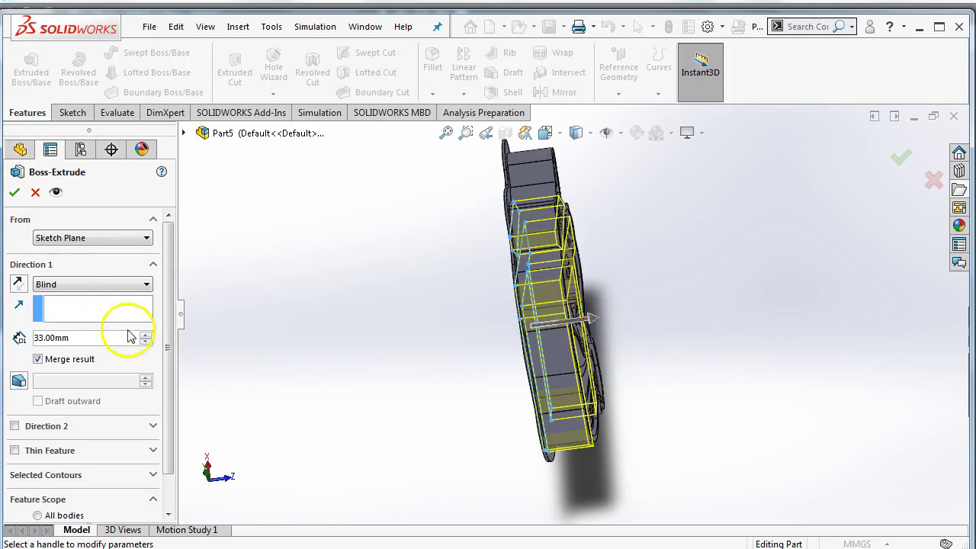
pyautogui.write('3')
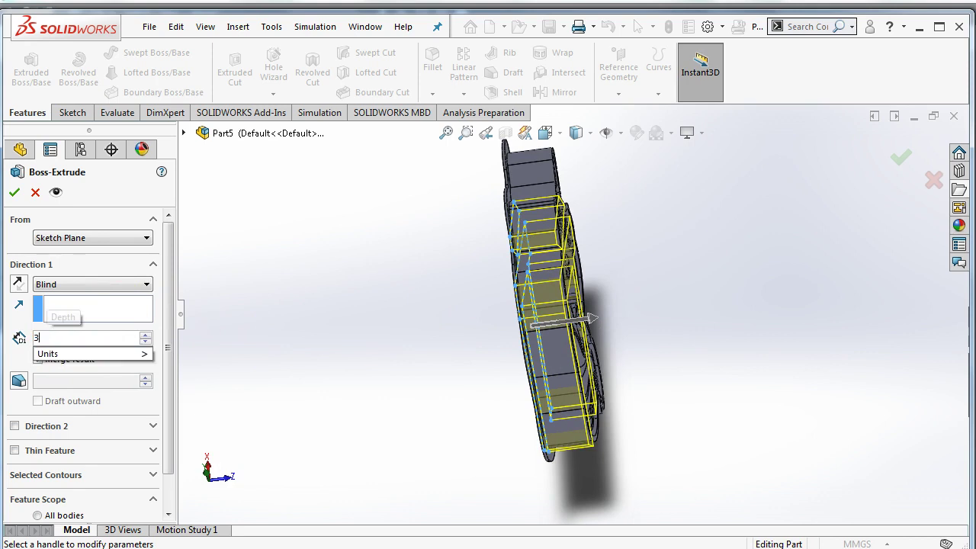
pyautogui.press('Return')
pyautogui.moveTo(256, 332); pyautogui.dragTo(232, 354, button='middle')
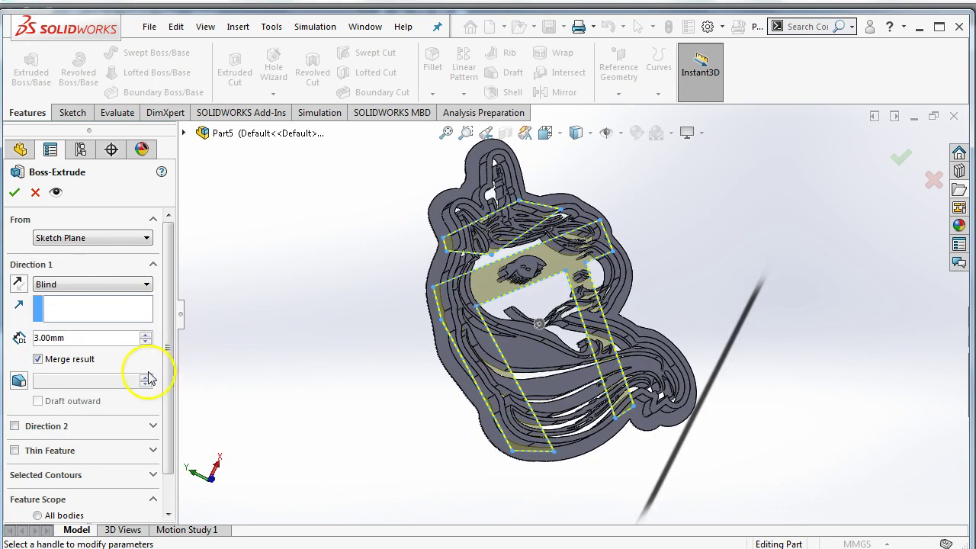
pyautogui.click(38, 360)
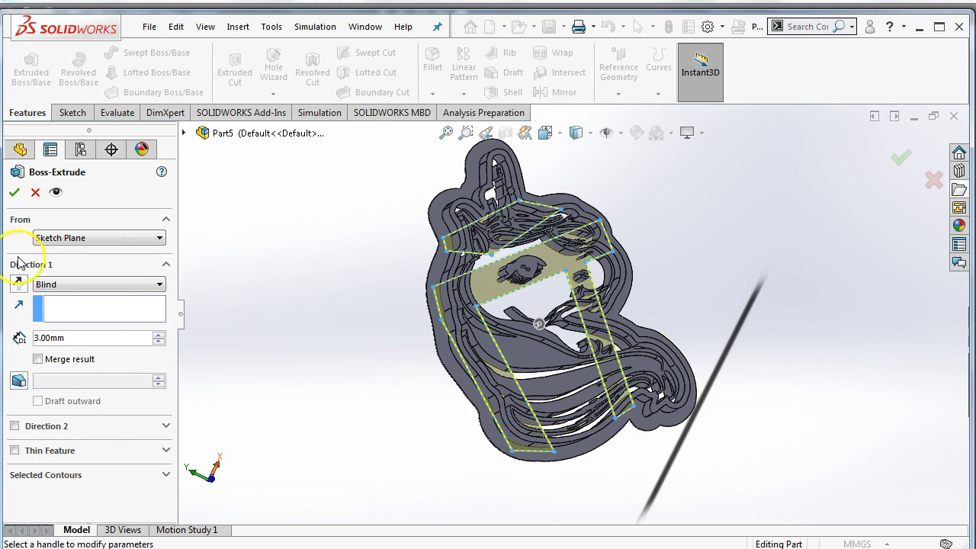
pyautogui.click(467, 283)
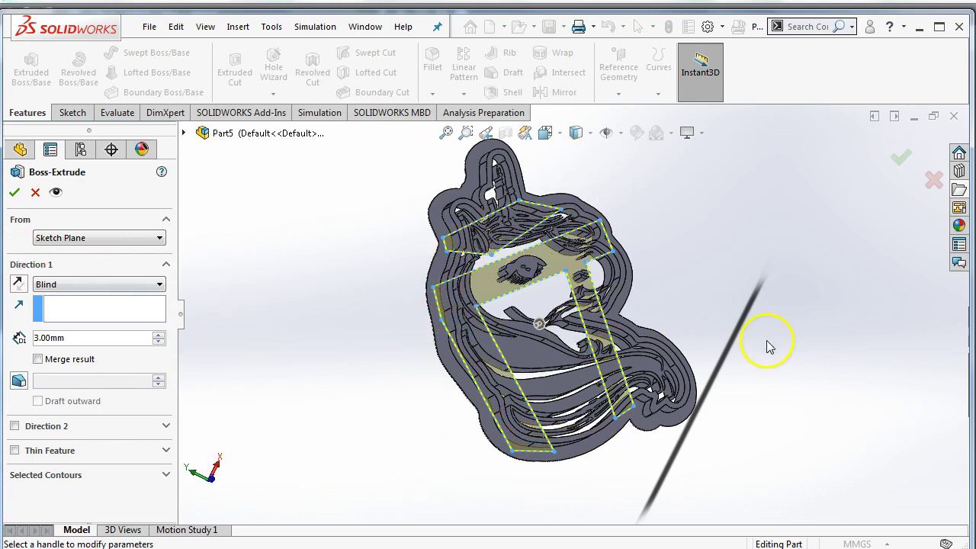
pyautogui.click(903, 157)
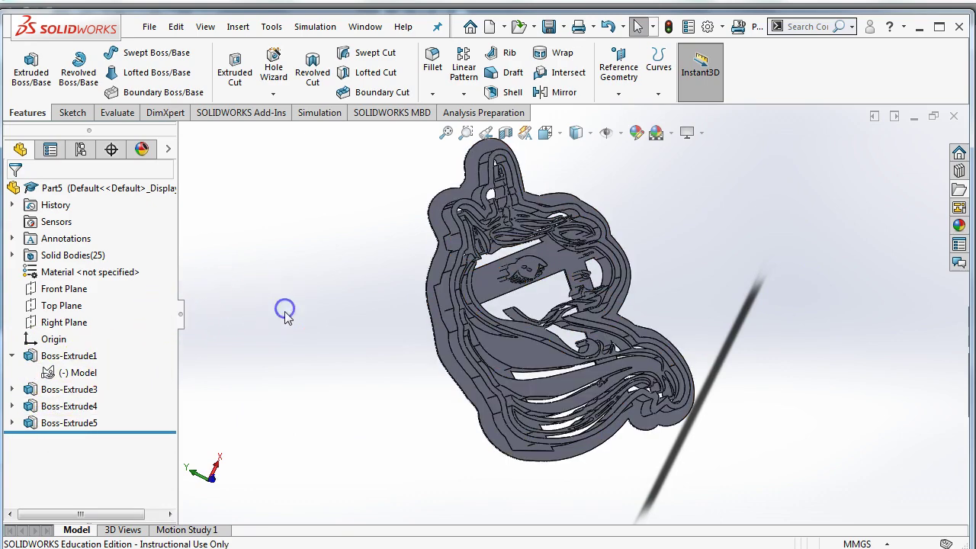
pyautogui.moveTo(361, 387)
pyautogui.mouseDown(button='middle')
pyautogui.moveTo(381, 386)
pyautogui.moveTo(327, 364)
pyautogui.moveTo(324, 331)
pyautogui.moveTo(356, 390)
pyautogui.mouseUp(button='middle')
pyautogui.scroll(3, 358, 393)
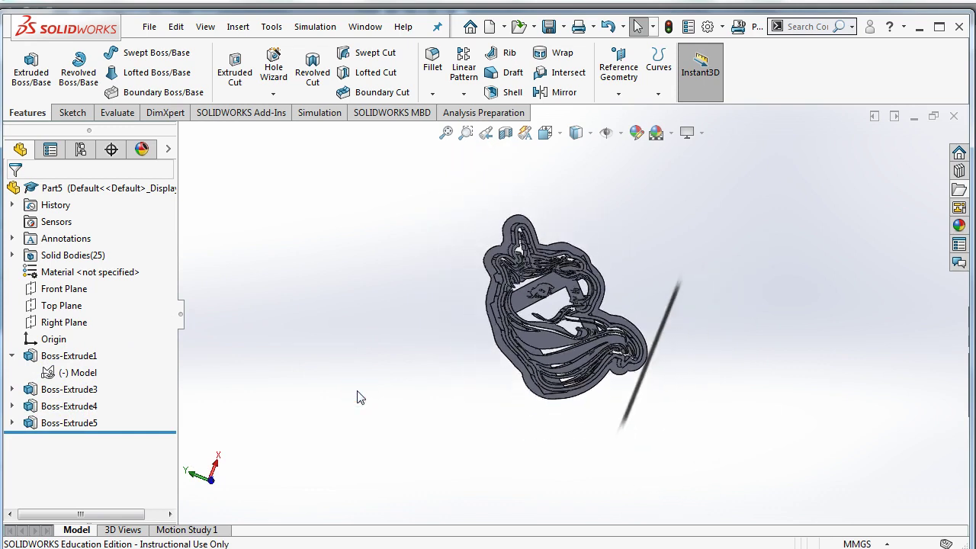
pyautogui.click(489, 113)
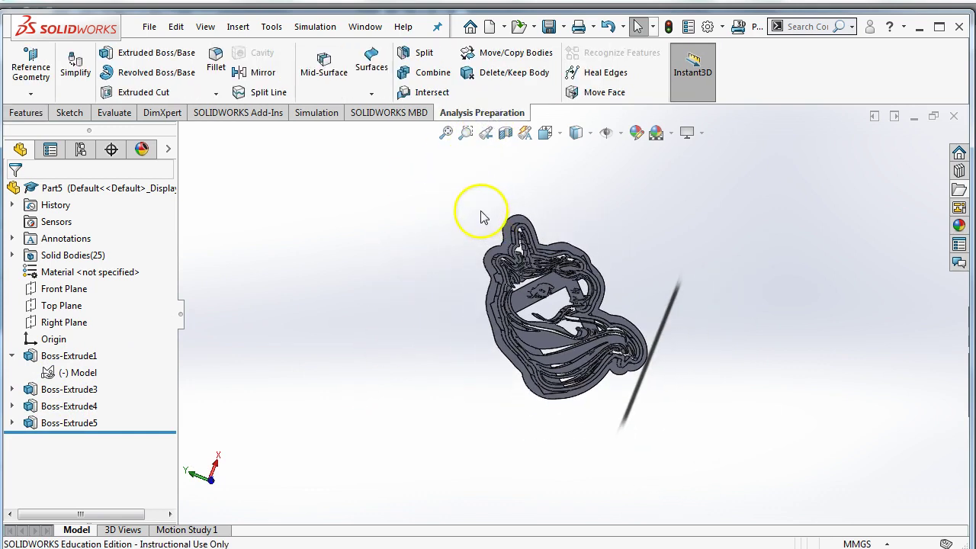
pyautogui.moveTo(391, 177); pyautogui.dragTo(730, 461)
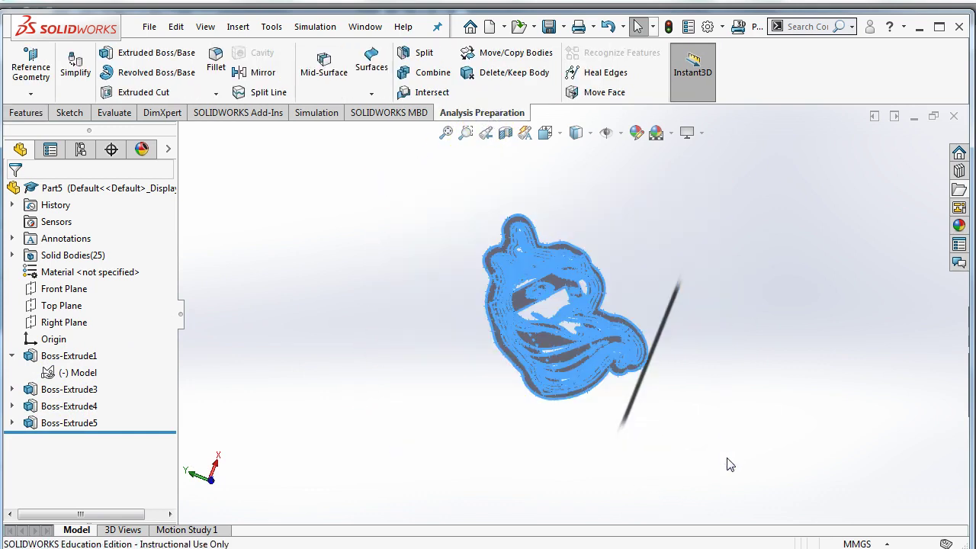
pyautogui.click(408, 72)
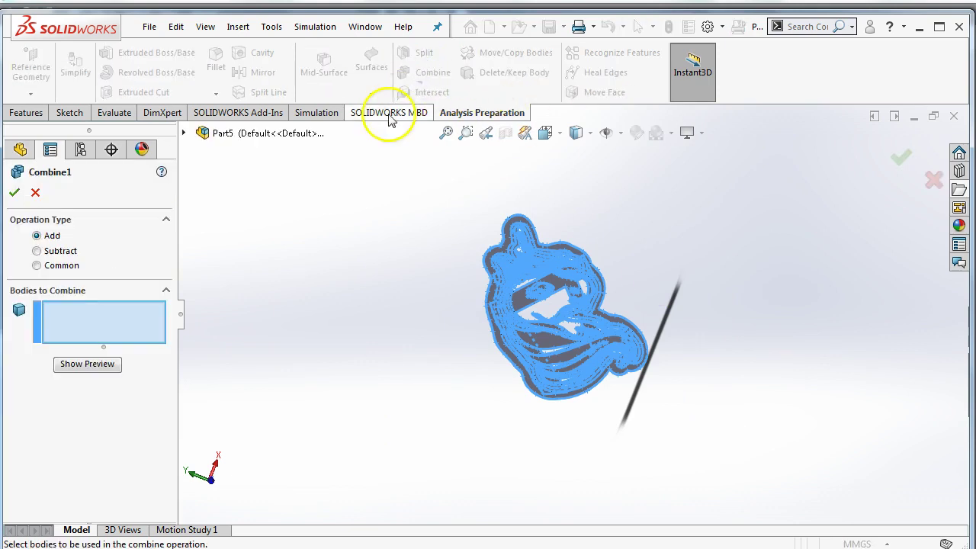
pyautogui.moveTo(406, 207); pyautogui.dragTo(720, 459)
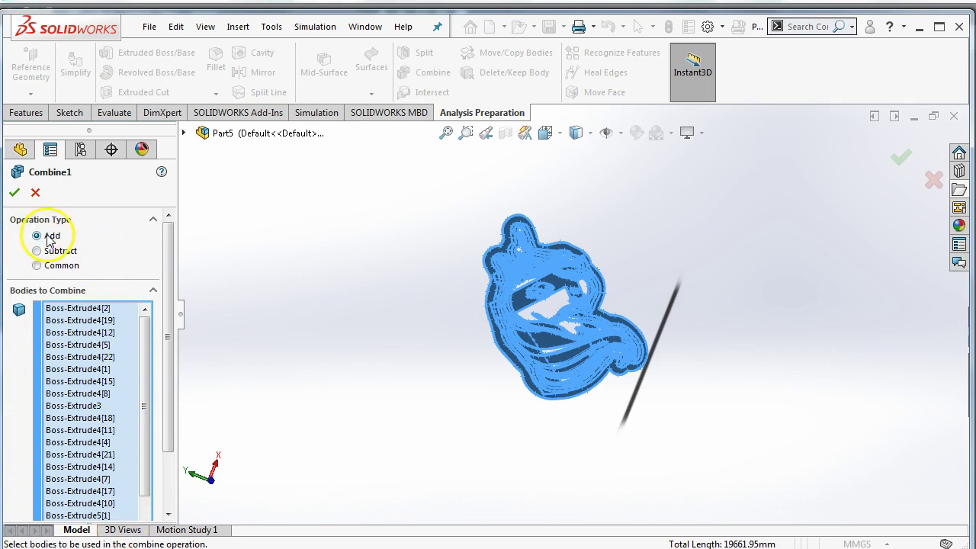
pyautogui.click(15, 193)
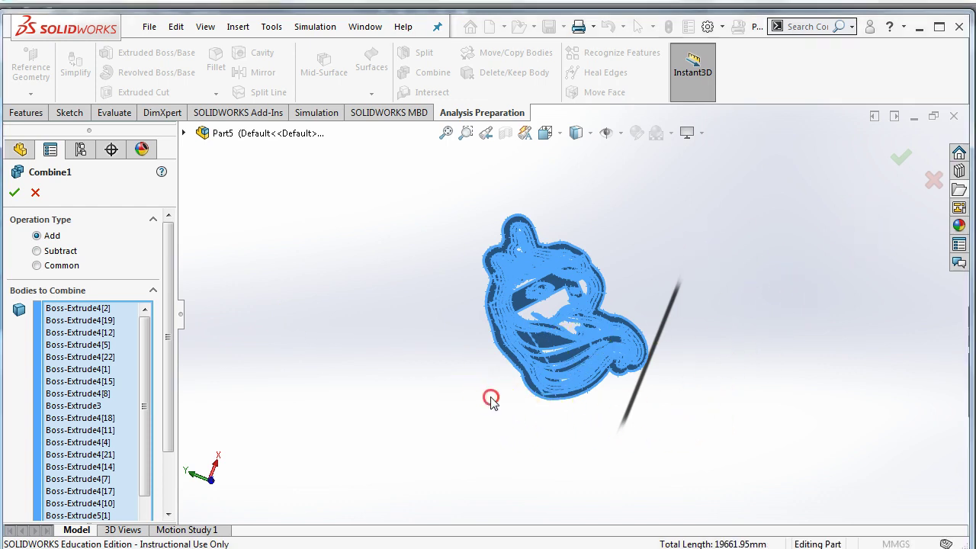
pyautogui.moveTo(491, 399); pyautogui.dragTo(462, 382, button='middle')
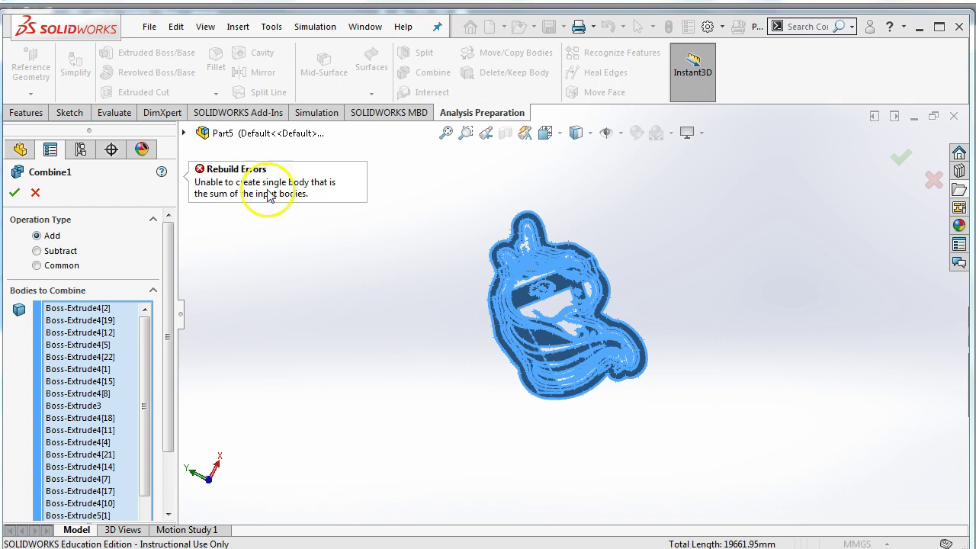
pyautogui.moveTo(389, 319); pyautogui.dragTo(397, 403, button='middle')
pyautogui.scroll(-3, 140, 440)
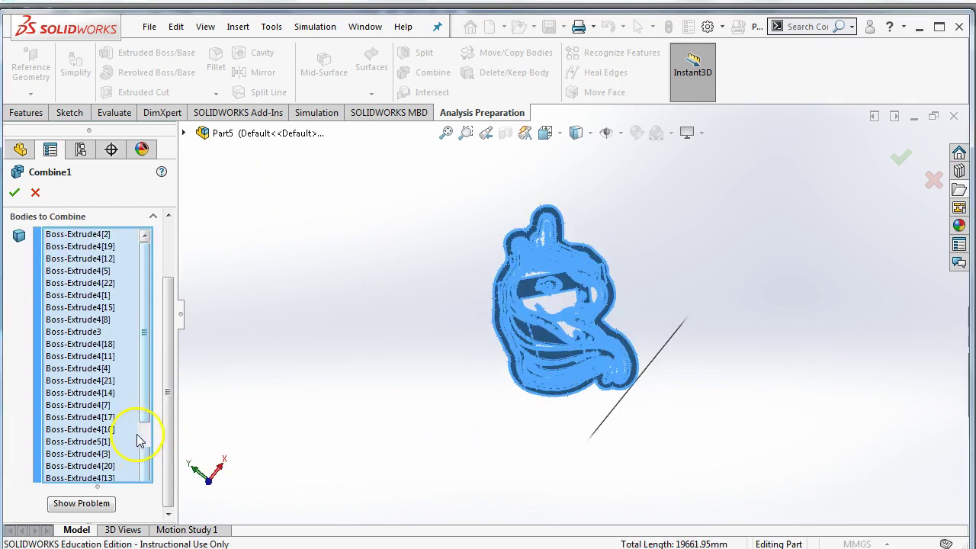
pyautogui.click(80, 506)
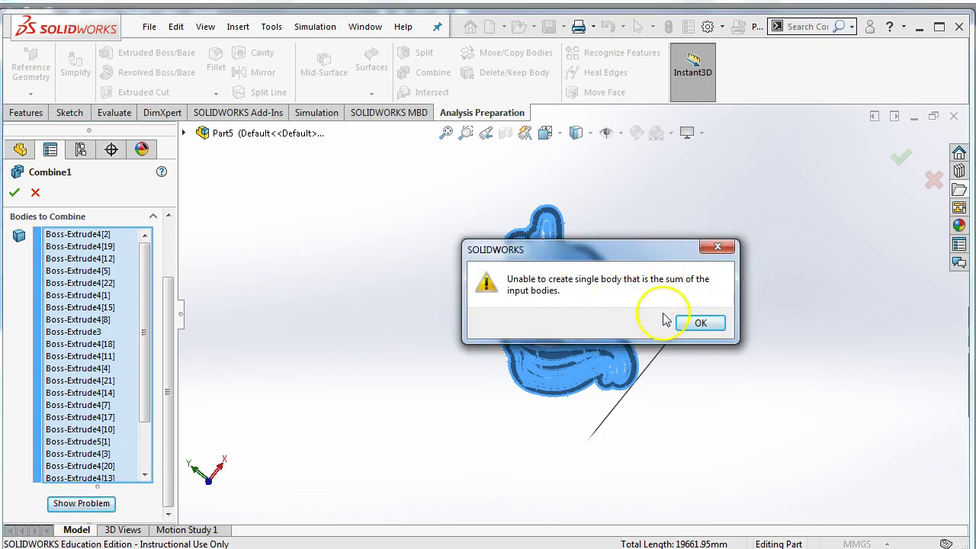
pyautogui.click(701, 323)
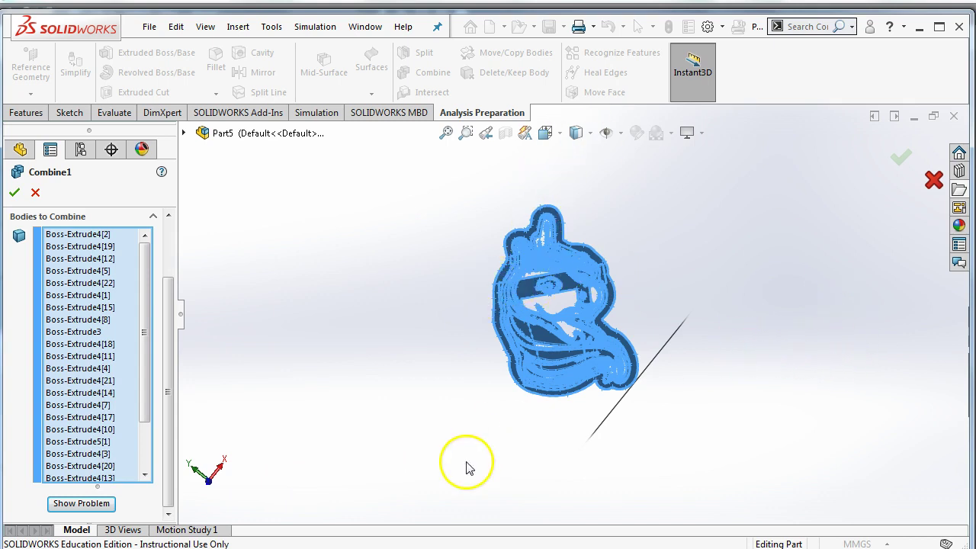
pyautogui.press('Escape')
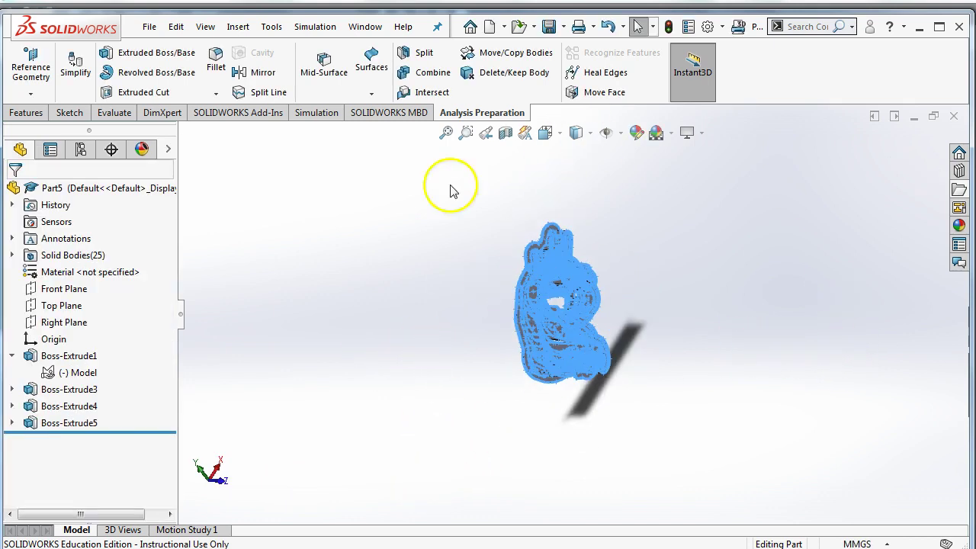
# Step: Combine the thin Boss-Extrude4 strips, hand-shaped piece and plate into one body, Combine3
pyautogui.moveTo(747, 363); pyautogui.dragTo(688, 323, button='middle')
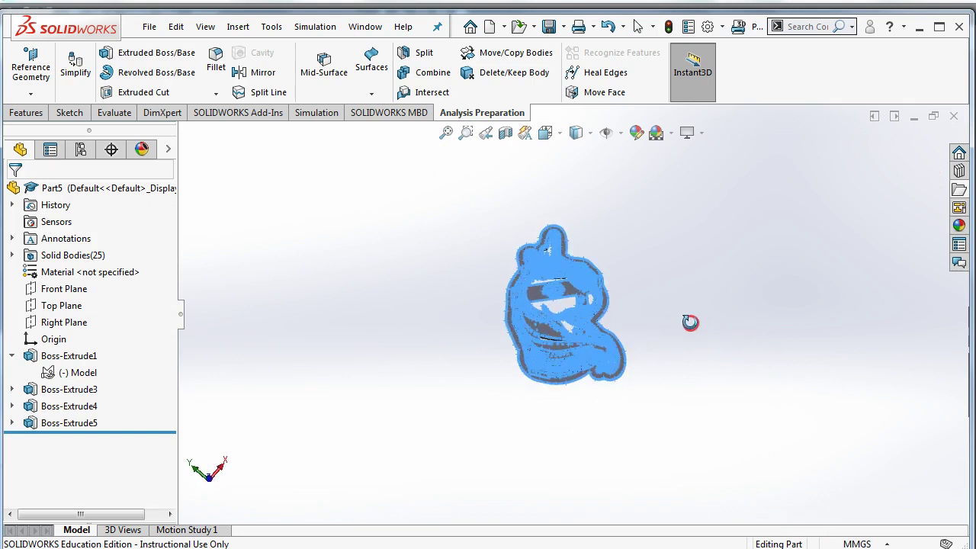
pyautogui.click(484, 377)
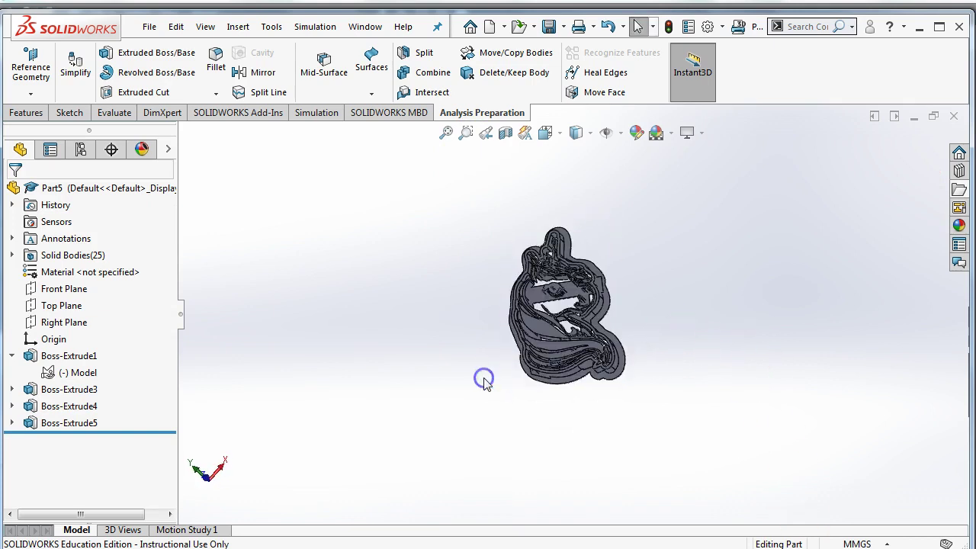
pyautogui.scroll(-10, 556, 331)
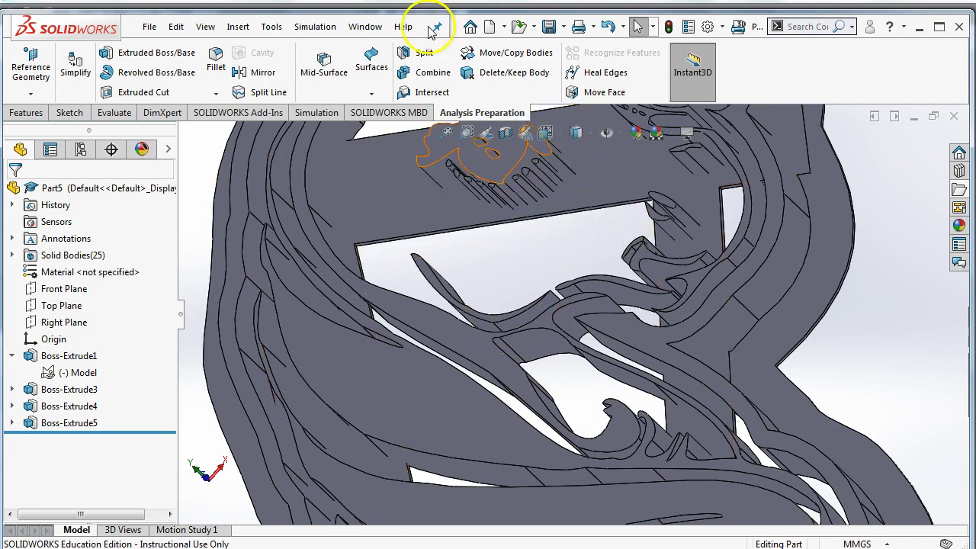
pyautogui.click(434, 72)
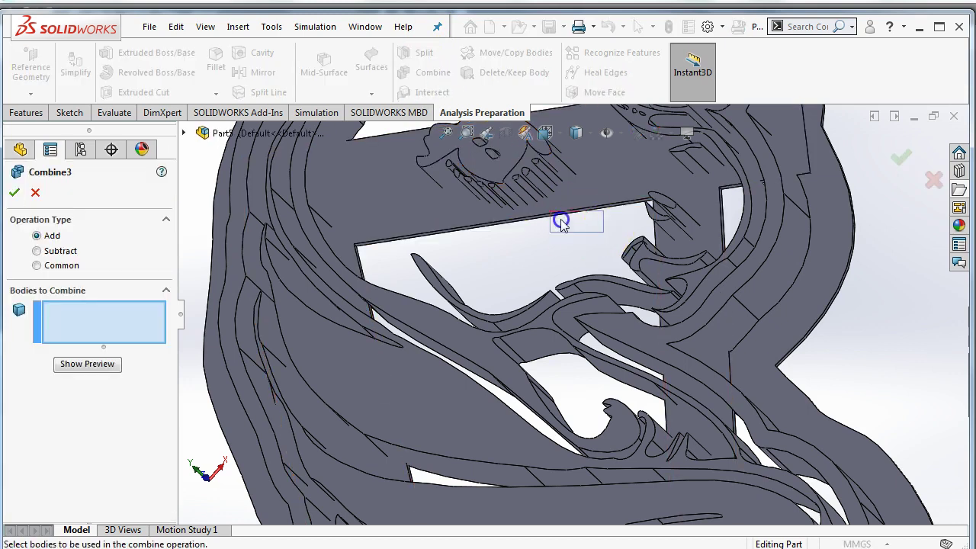
pyautogui.moveTo(560, 221); pyautogui.dragTo(398, 121)
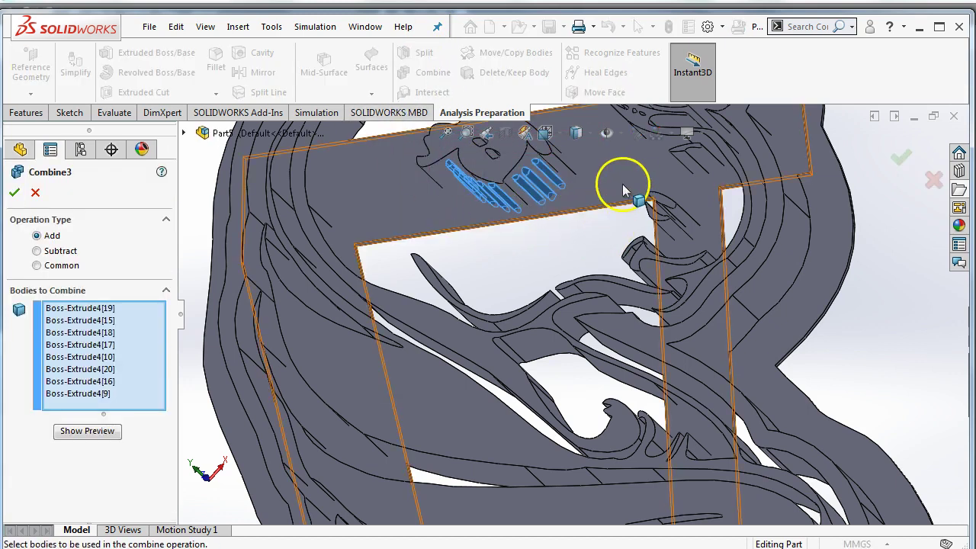
pyautogui.click(477, 181)
pyautogui.click(402, 201)
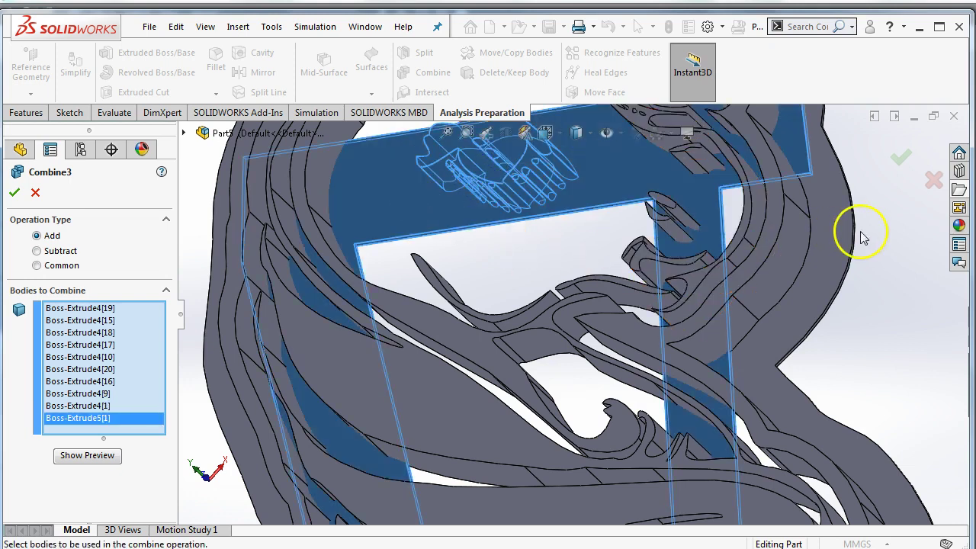
pyautogui.click(900, 156)
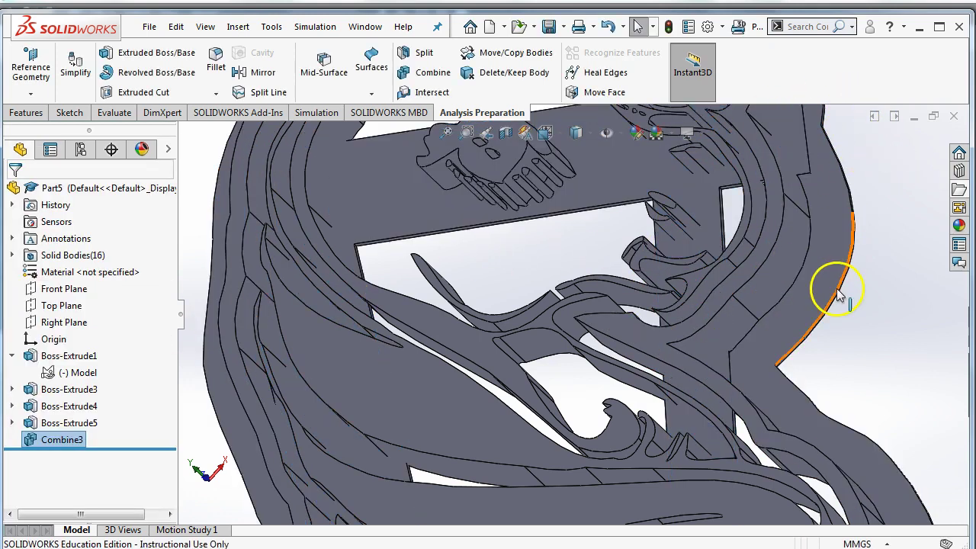
pyautogui.moveTo(839, 296); pyautogui.dragTo(940, 192, button='middle')
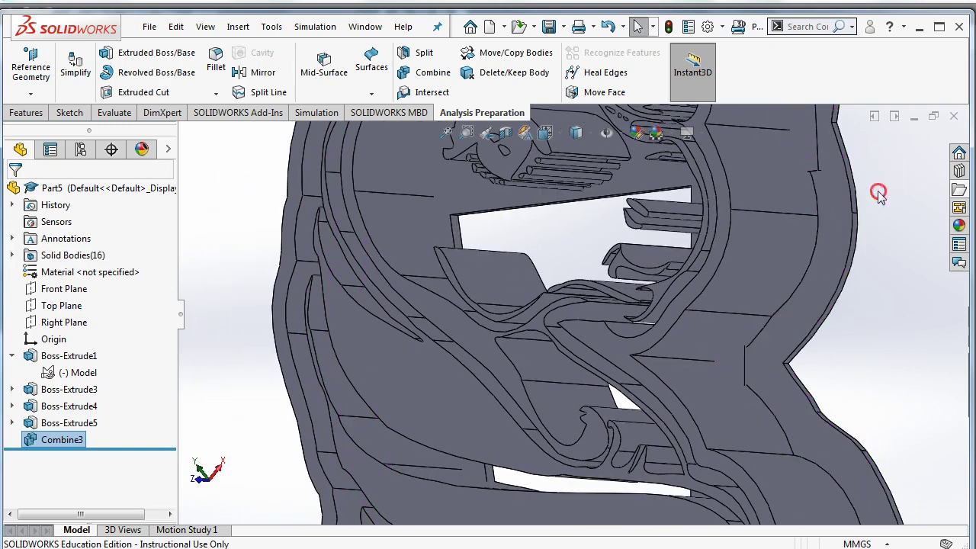
pyautogui.scroll(-5, 701, 209)
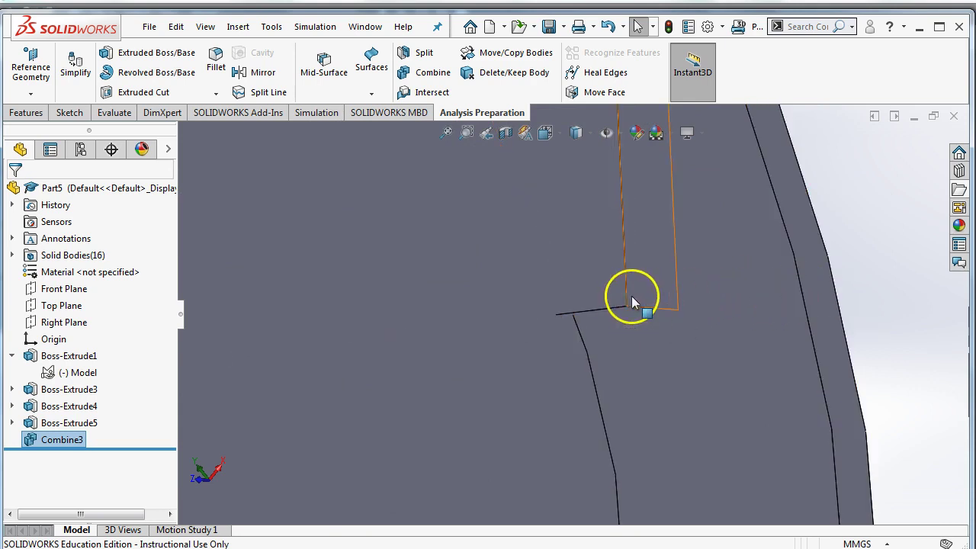
pyautogui.scroll(5, 720, 307)
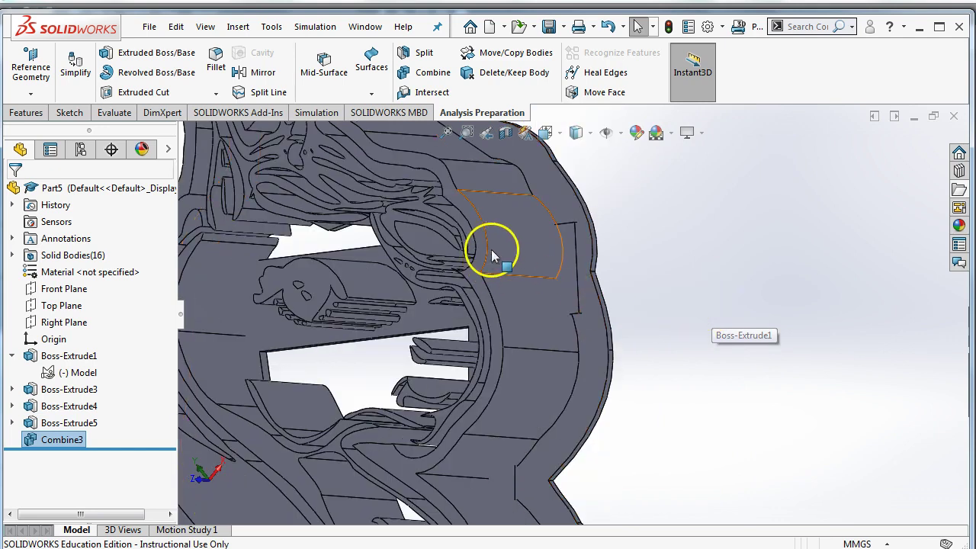
pyautogui.moveTo(496, 257); pyautogui.dragTo(539, 318, button='middle')
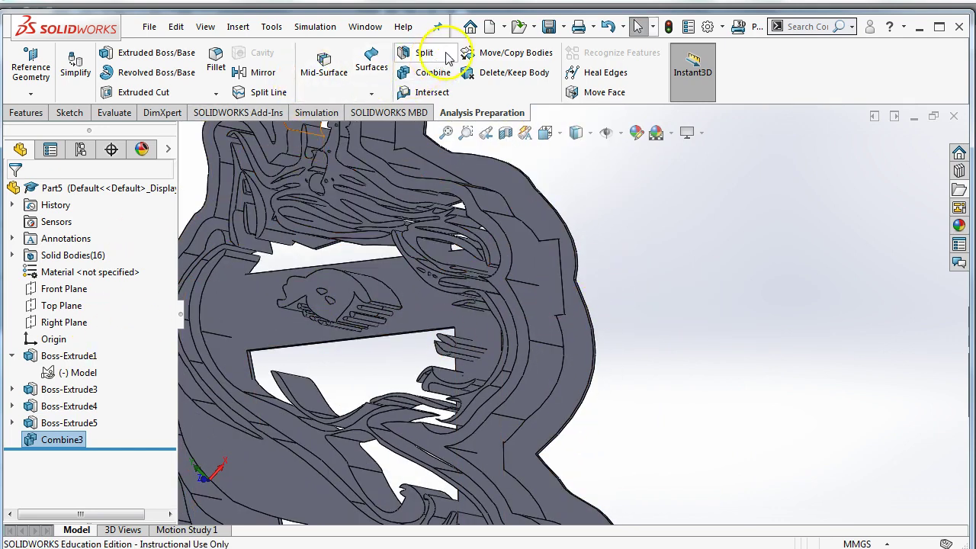
# Step: Add the Combine3 body to outer wall Boss-Extrude3 as Combine4, then inspect the part
pyautogui.click(432, 72)
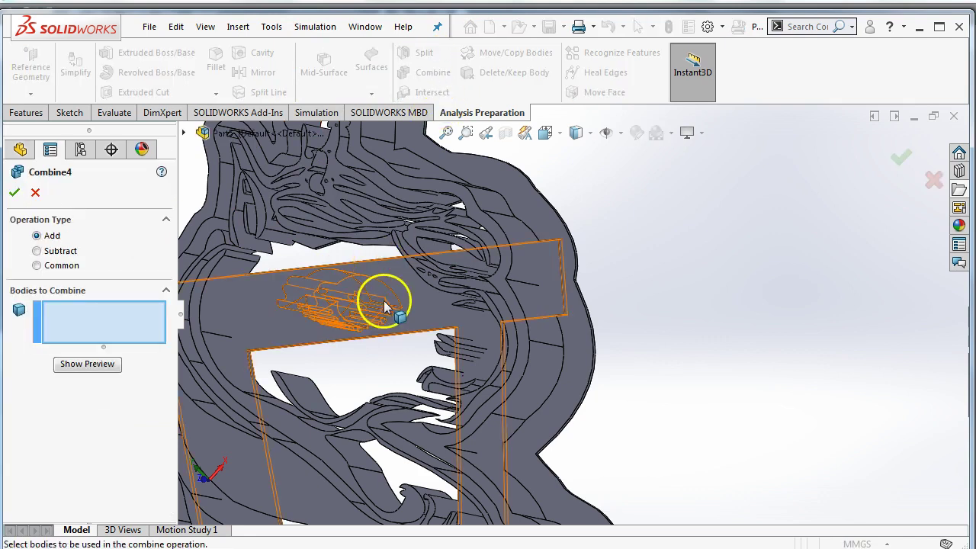
pyautogui.click(451, 290)
pyautogui.click(537, 212)
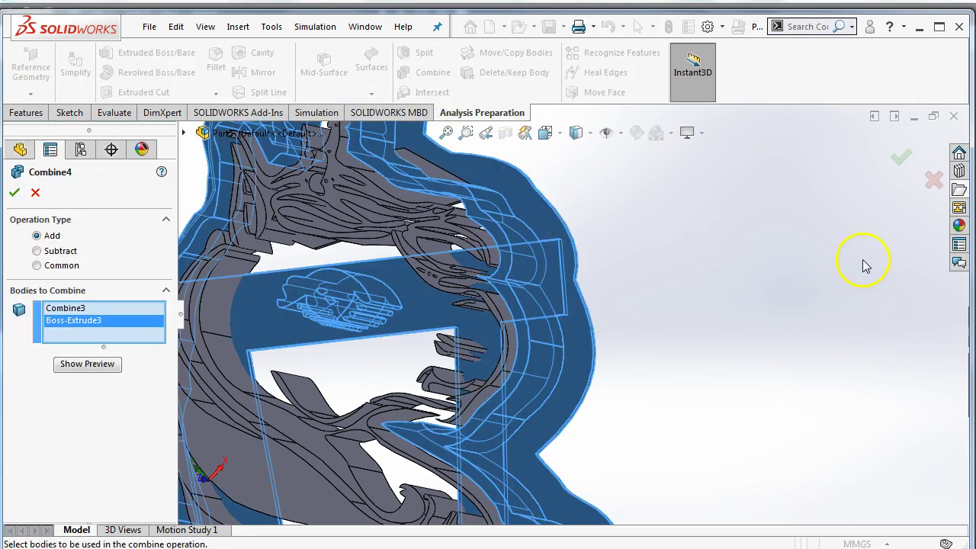
pyautogui.click(903, 158)
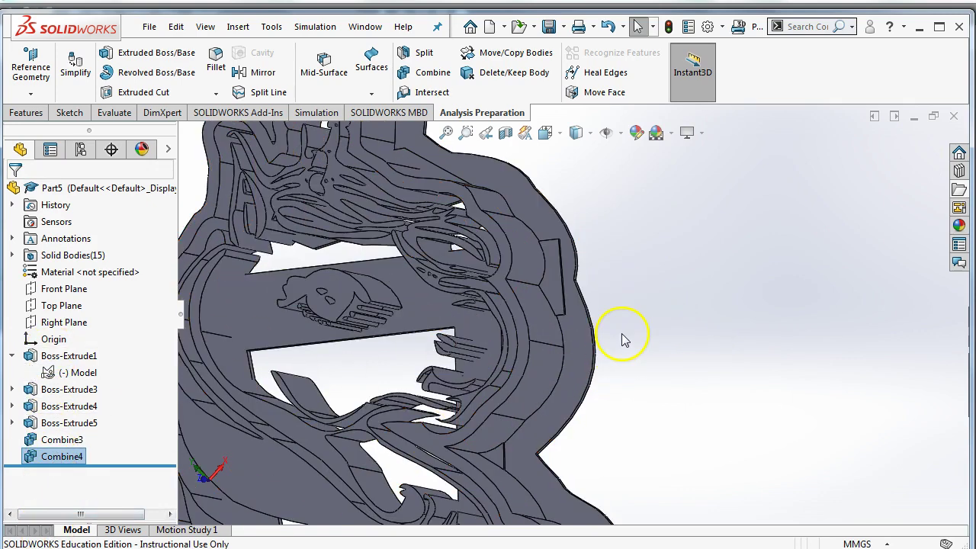
pyautogui.scroll(5, 621, 339)
pyautogui.moveTo(608, 387); pyautogui.dragTo(630, 214, button='middle')
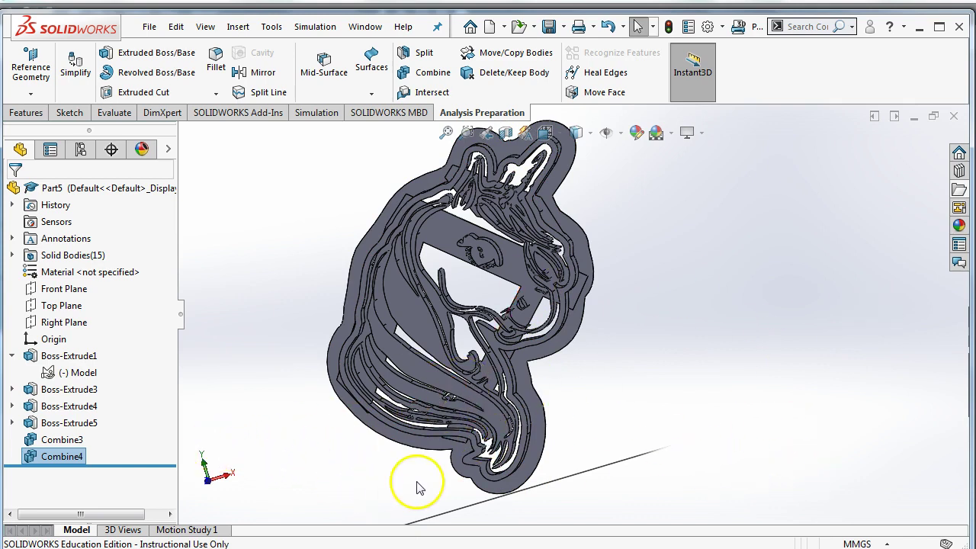
pyautogui.moveTo(336, 467); pyautogui.dragTo(399, 405, button='middle')
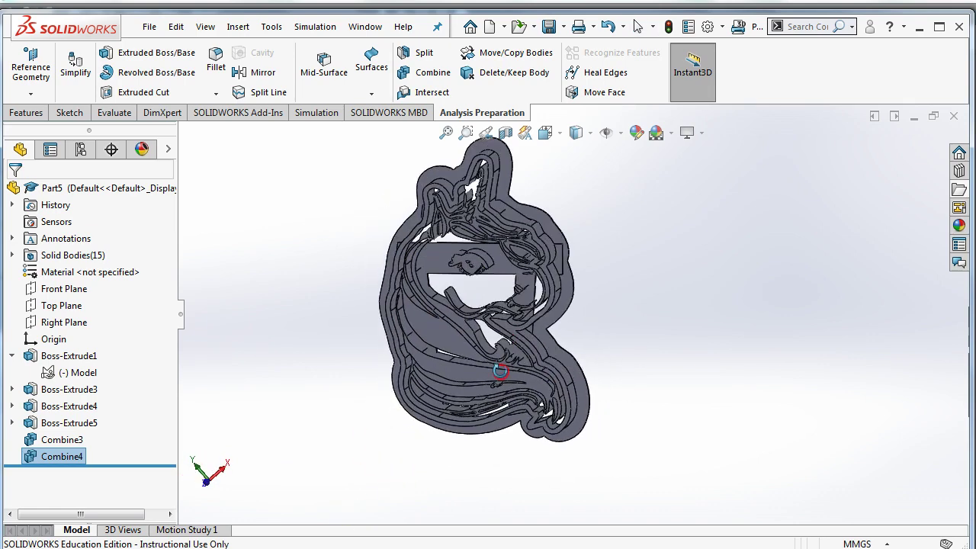